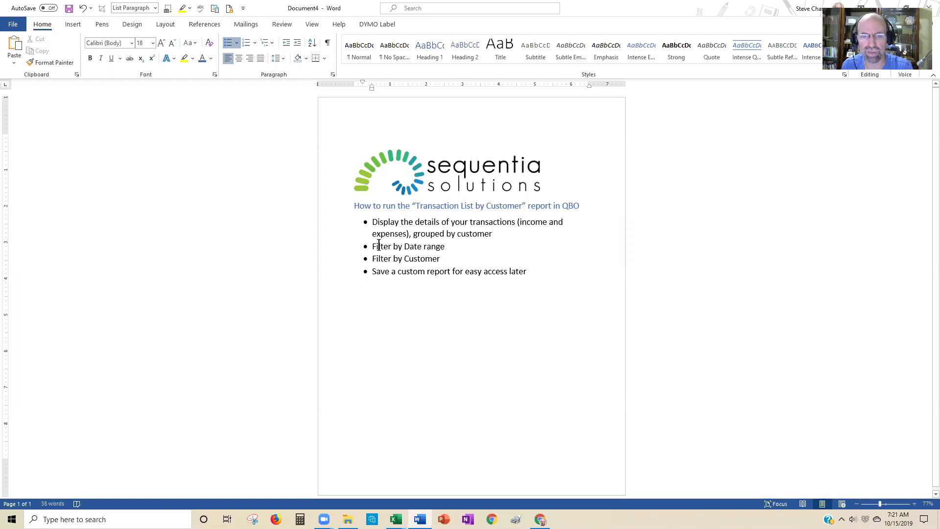
# Step: Highlight the date-range, customer-filter and custom-report bullets in Word, then switch to QuickBooks
pyautogui.tripleClick(431, 246)
pyautogui.click(431, 260)
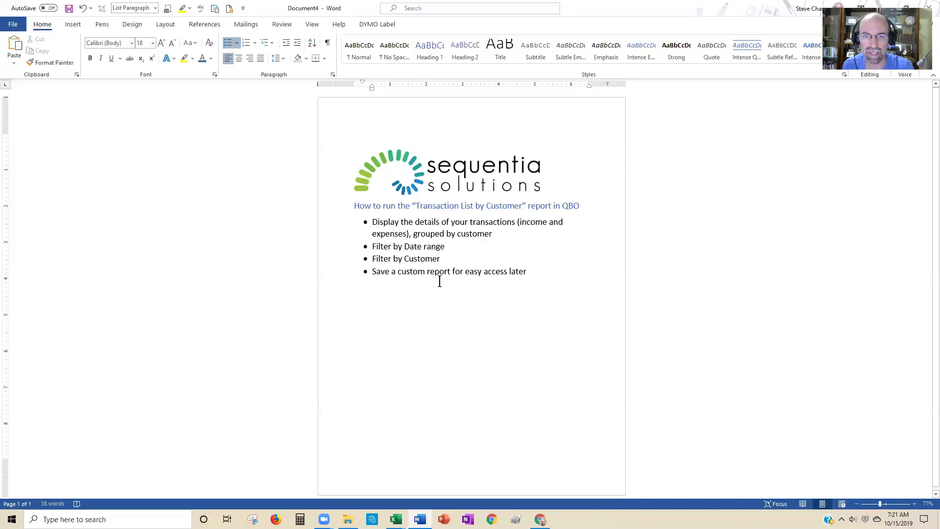
pyautogui.moveTo(440, 260); pyautogui.dragTo(372, 260)
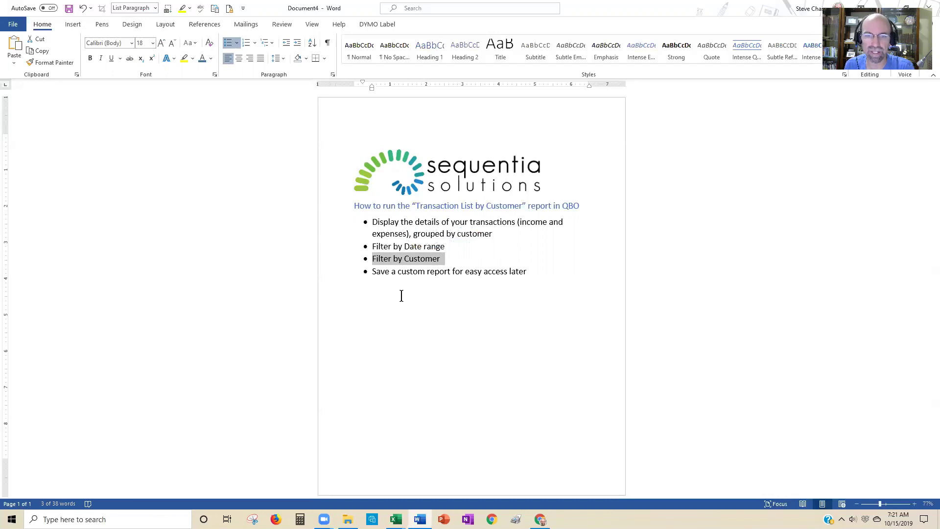
pyautogui.moveTo(398, 275); pyautogui.dragTo(457, 275)
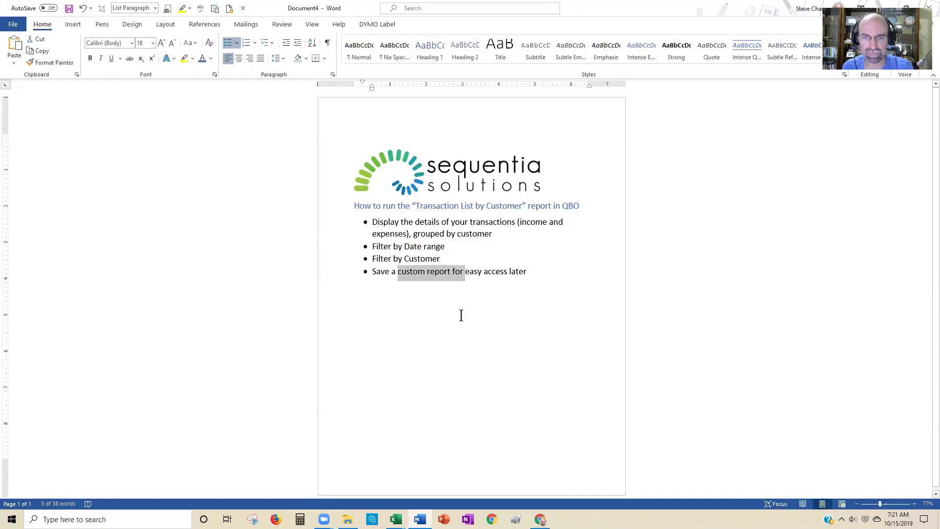
pyautogui.hotkey('alt', 'Tab')
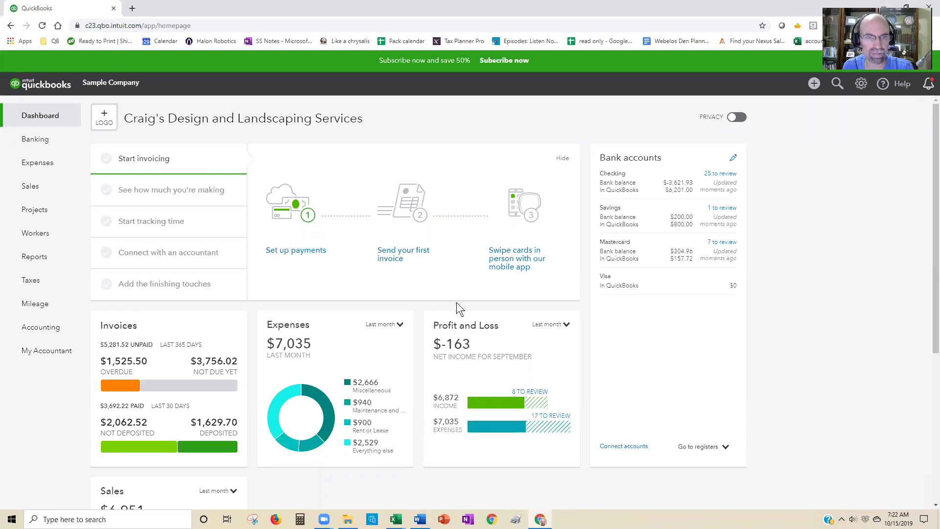
# Step: Go to Reports and scroll down to the Sales and customers report list
pyautogui.click(53, 264)
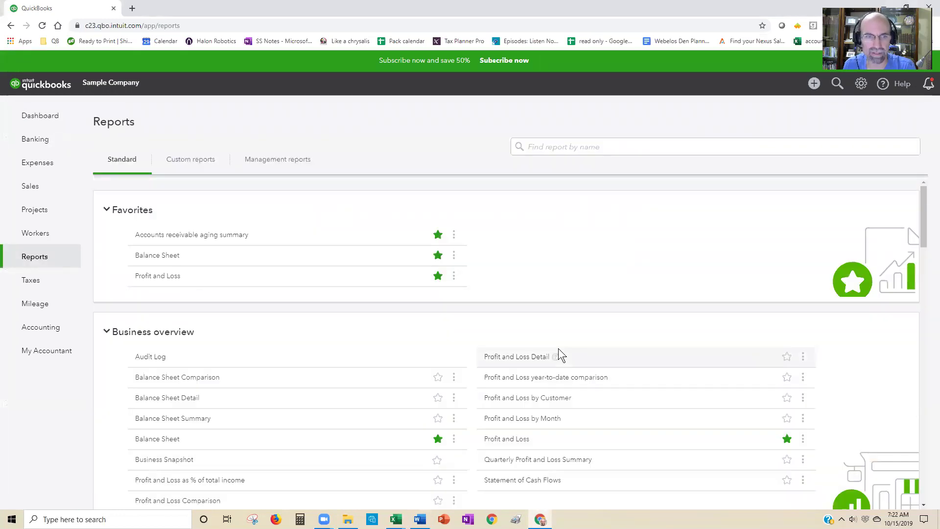
pyautogui.scroll(-6, 570, 357)
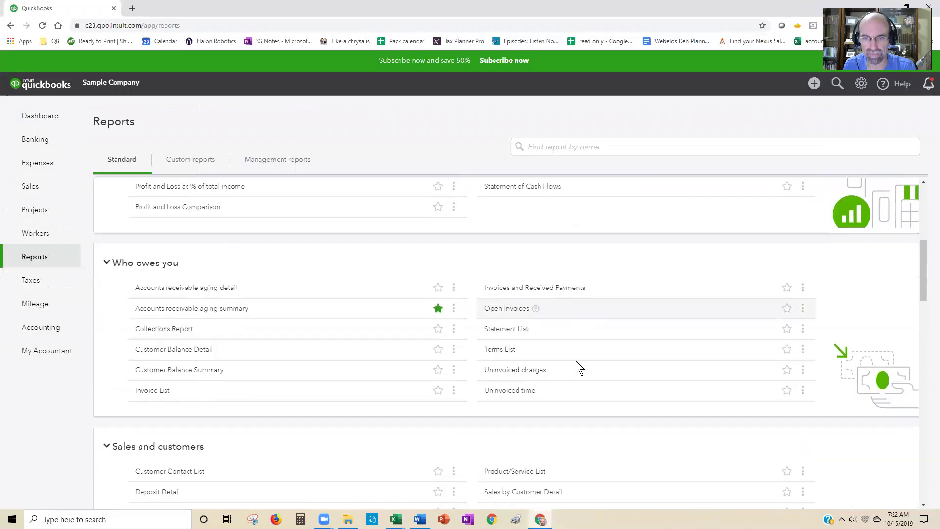
pyautogui.scroll(-3, 576, 366)
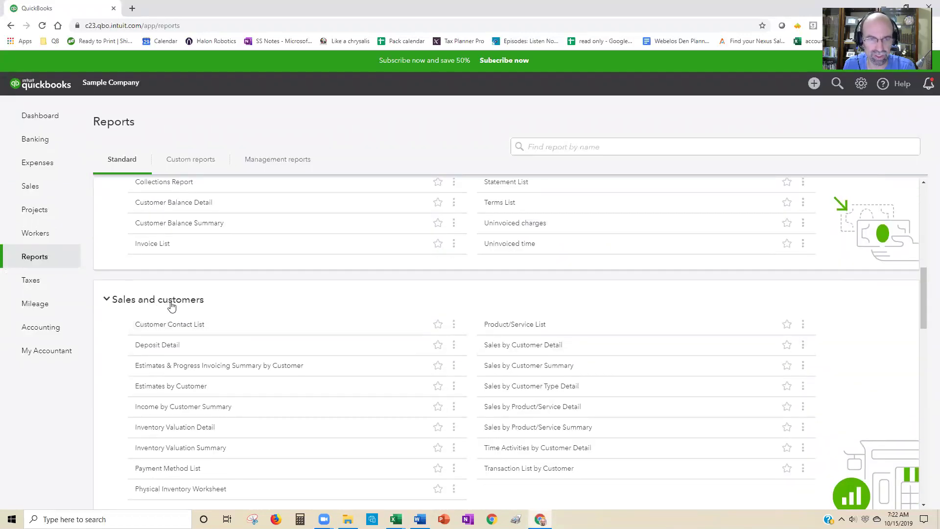
pyautogui.scroll(-2, 543, 465)
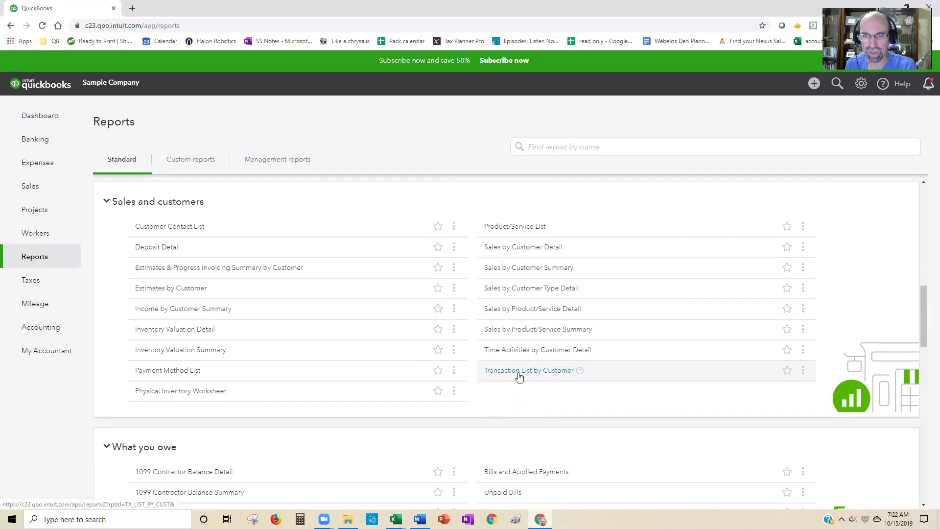
# Step: Search reports for 'transaction' and star Transaction List by Customer as a favourite
pyautogui.click(545, 146)
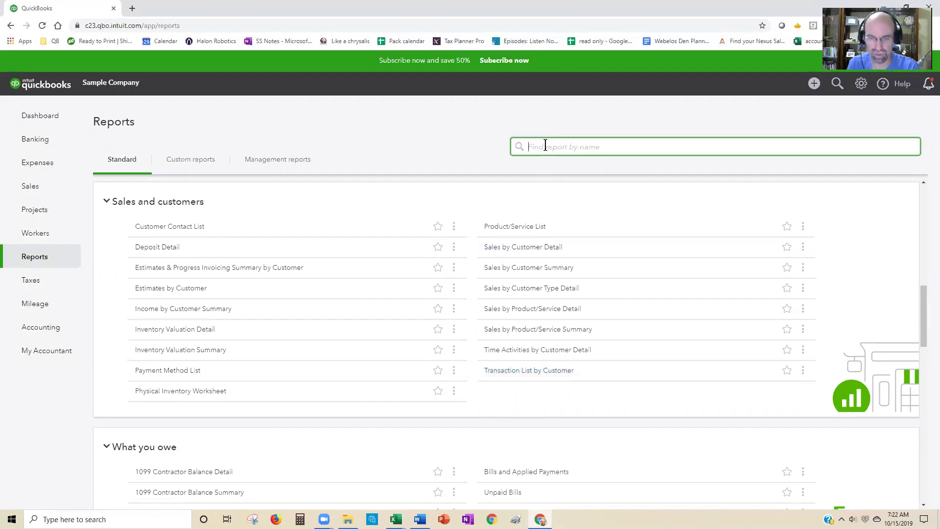
pyautogui.write('trans')
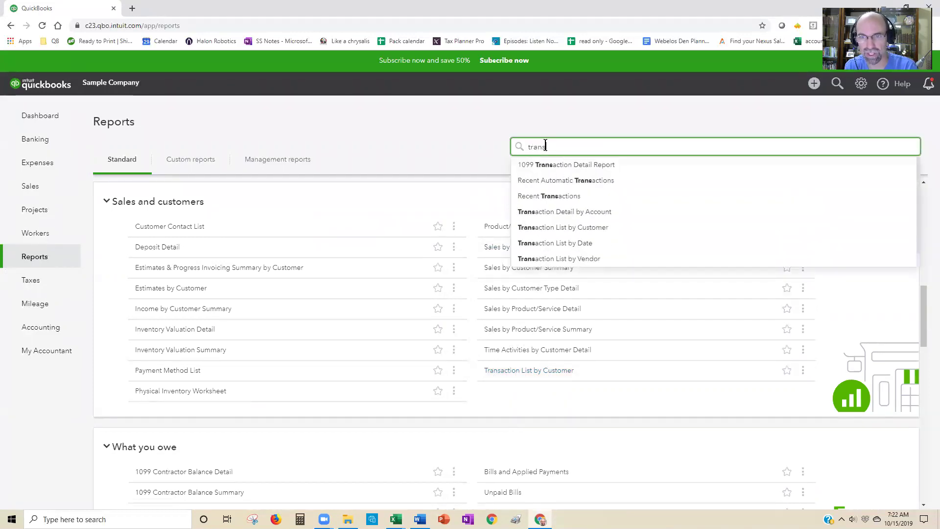
pyautogui.write('action')
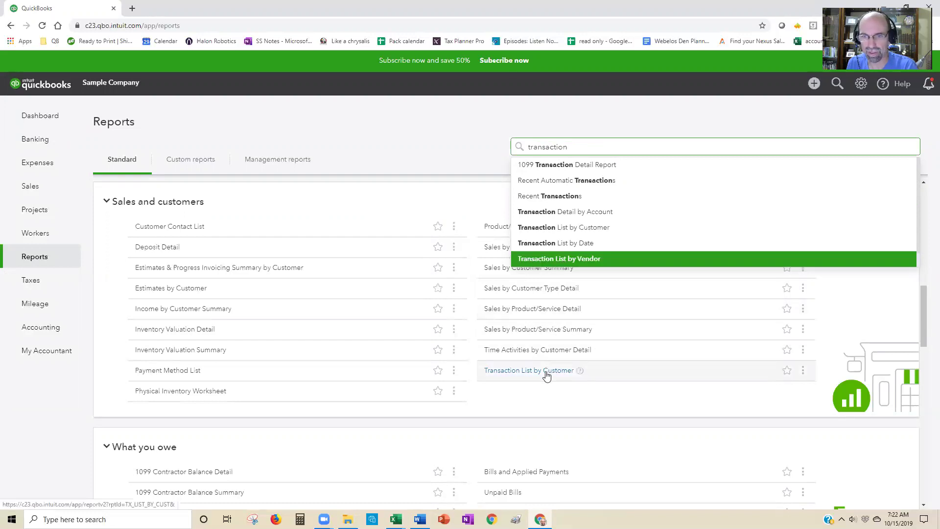
pyautogui.click(786, 372)
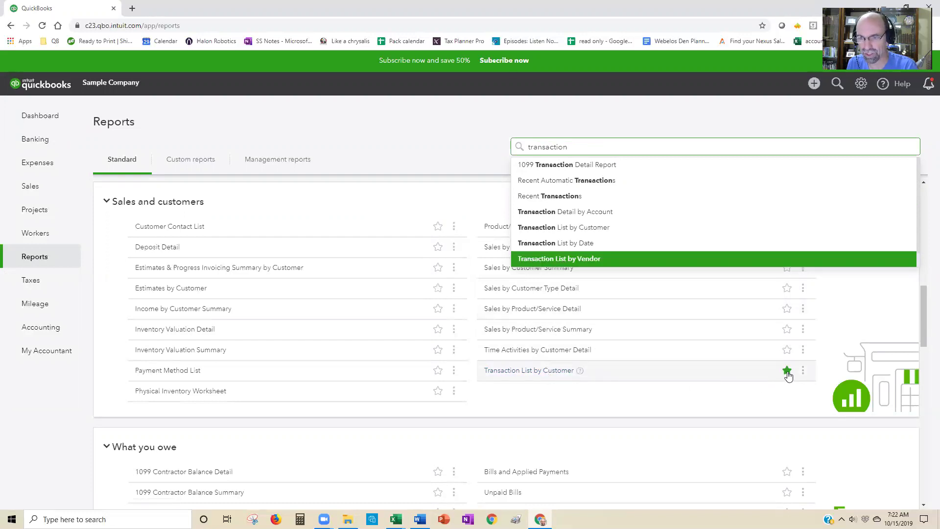
pyautogui.click(787, 373)
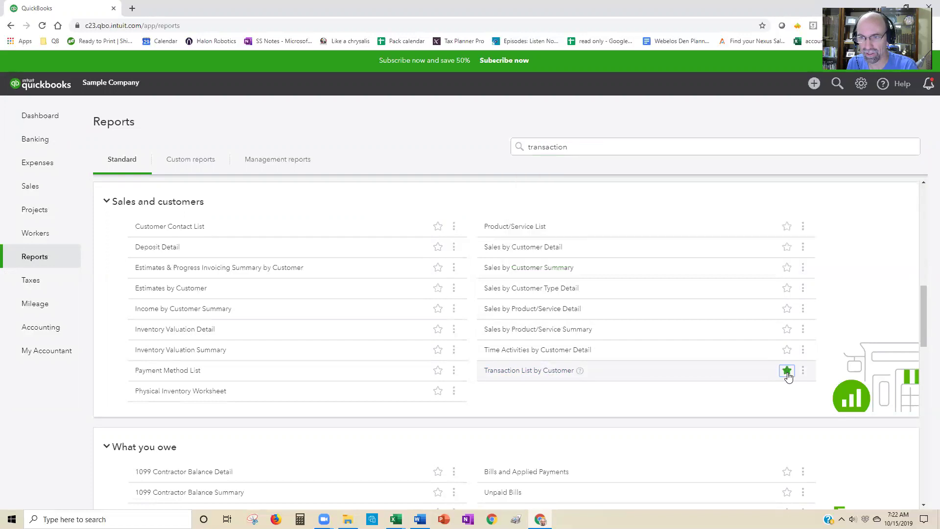
pyautogui.click(786, 377)
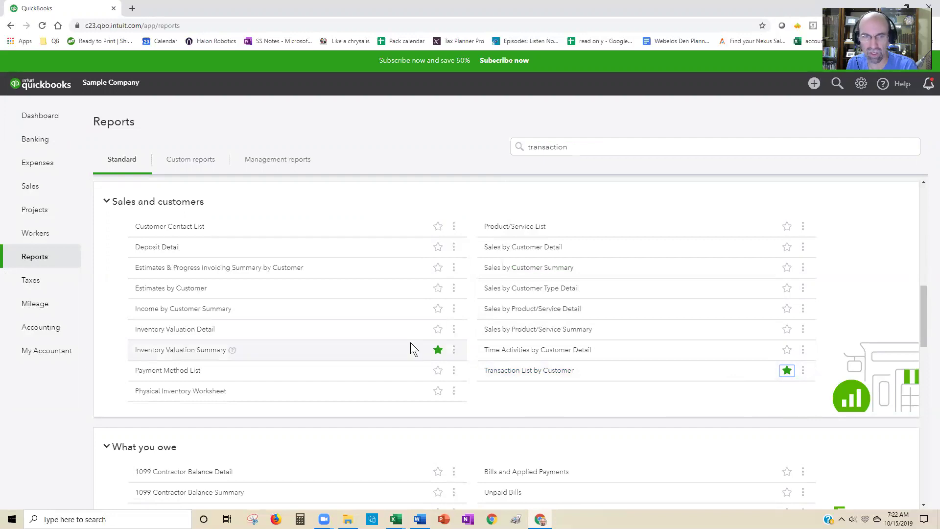
# Step: Open Transaction List by Customer from the Favorites section
pyautogui.scroll(3, 303, 321)
pyautogui.scroll(6, 299, 318)
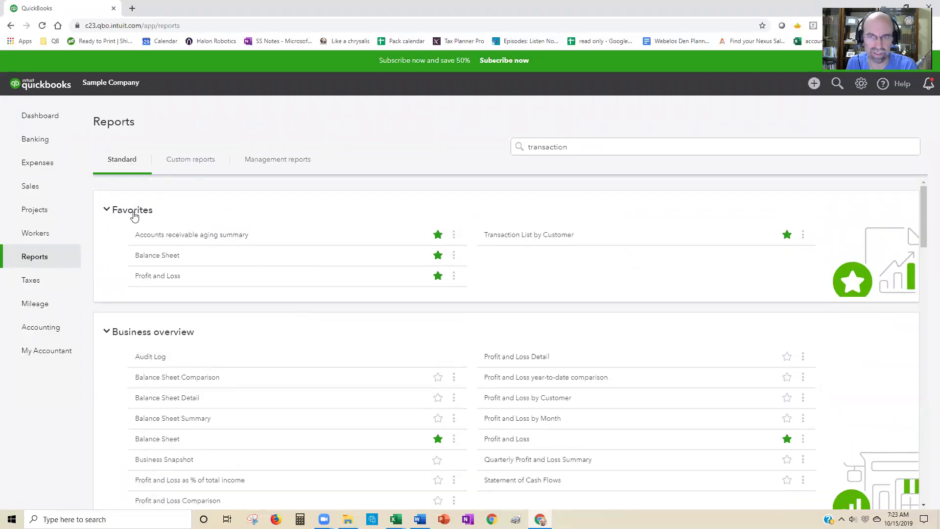
pyautogui.click(524, 235)
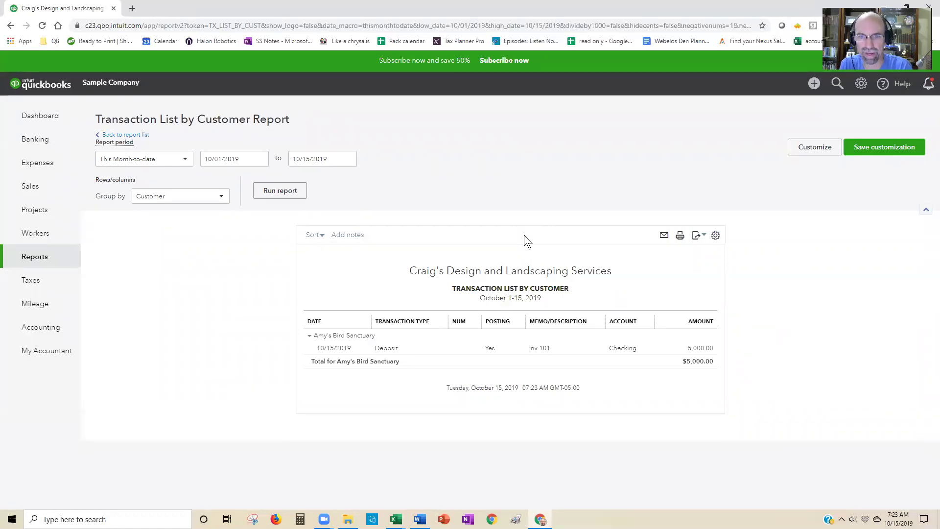
# Step: Run the report for Last Year, then for Last Year-to-date
pyautogui.click(184, 159)
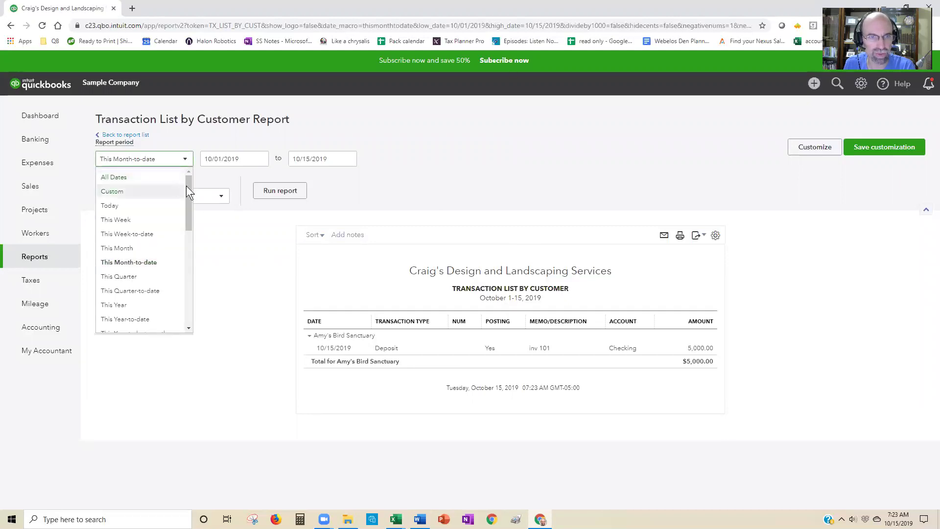
pyautogui.moveTo(188, 189); pyautogui.dragTo(187, 253)
pyautogui.click(151, 275)
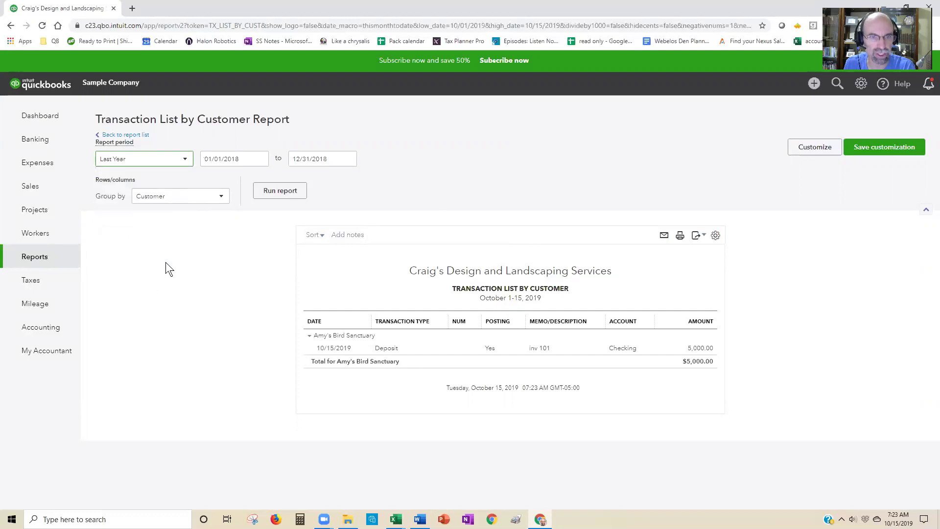
pyautogui.click(274, 190)
pyautogui.click(181, 159)
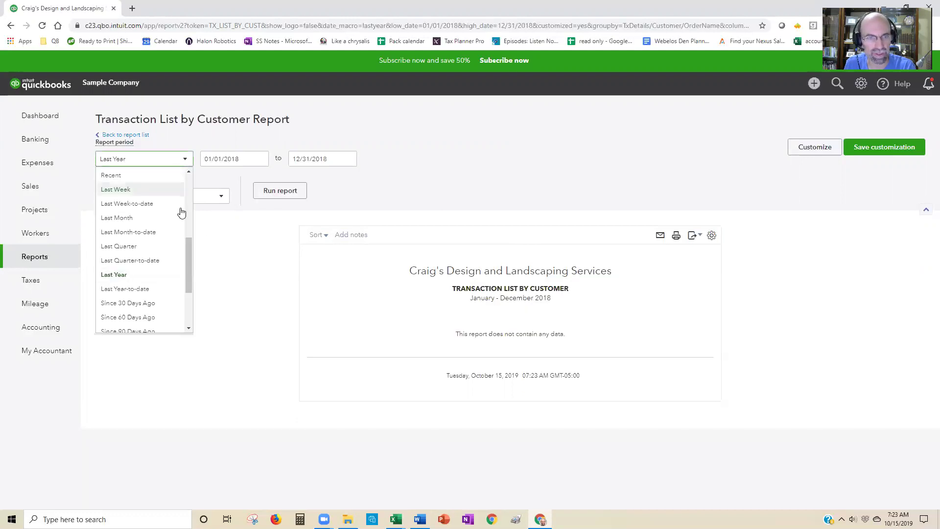
pyautogui.moveTo(189, 250); pyautogui.dragTo(189, 269)
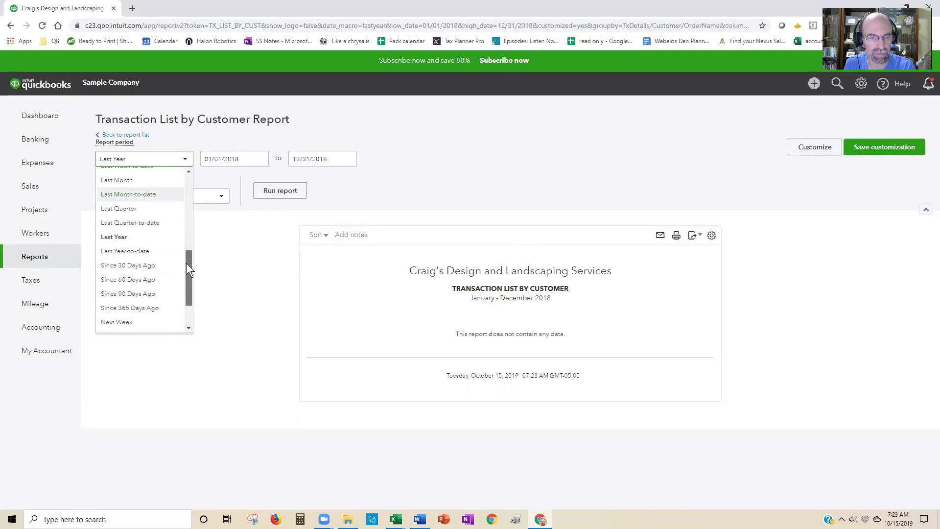
pyautogui.click(126, 251)
pyautogui.click(273, 196)
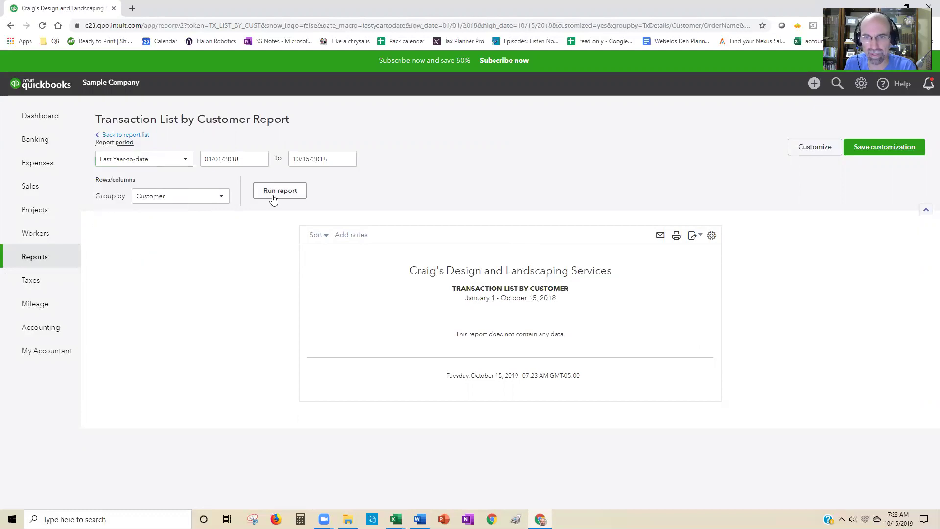
# Step: Run the report for This Year-to-date
pyautogui.click(191, 163)
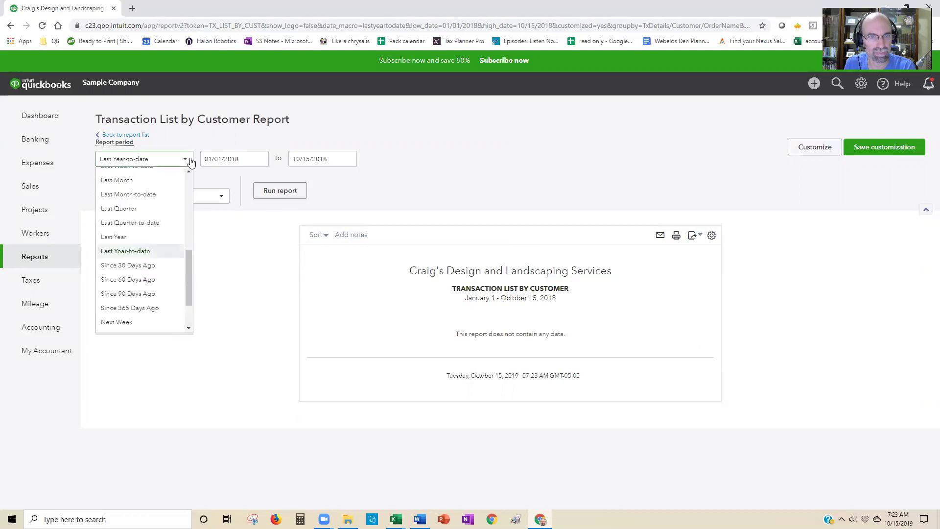
pyautogui.moveTo(187, 274); pyautogui.dragTo(188, 224)
pyautogui.click(167, 227)
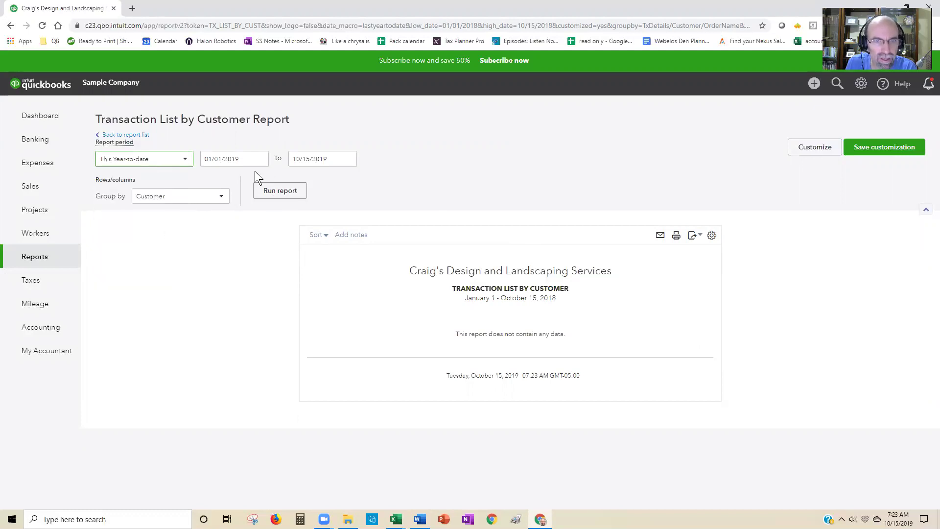
pyautogui.click(269, 190)
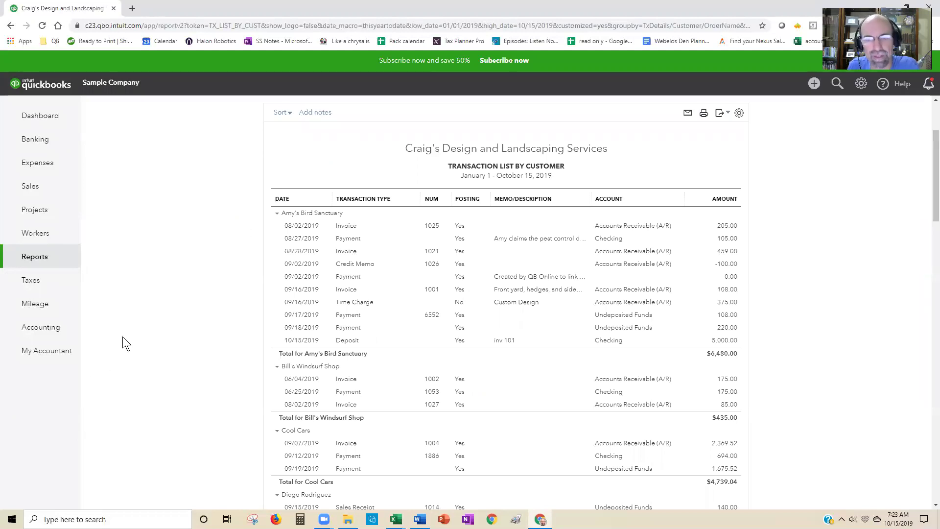
pyautogui.scroll(3, 170, 319)
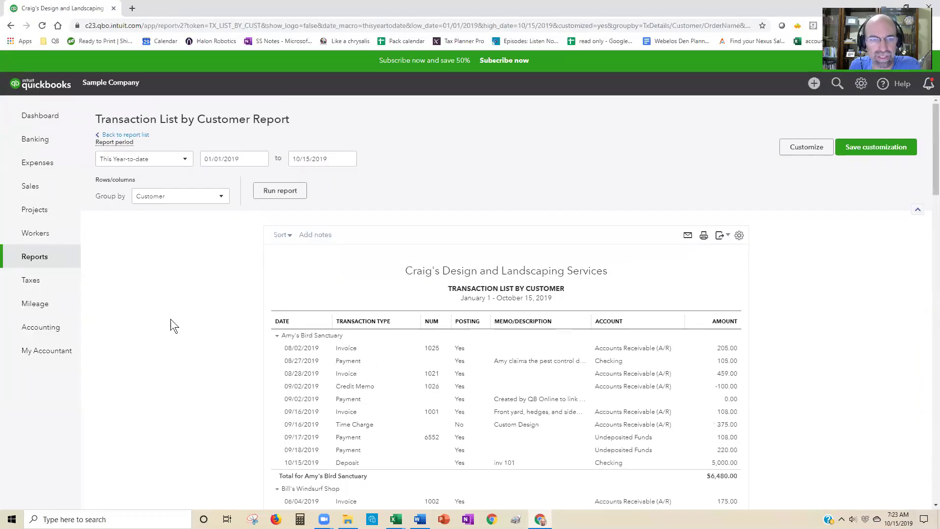
# Step: Set the report period to All Dates and rerun the report
pyautogui.click(185, 160)
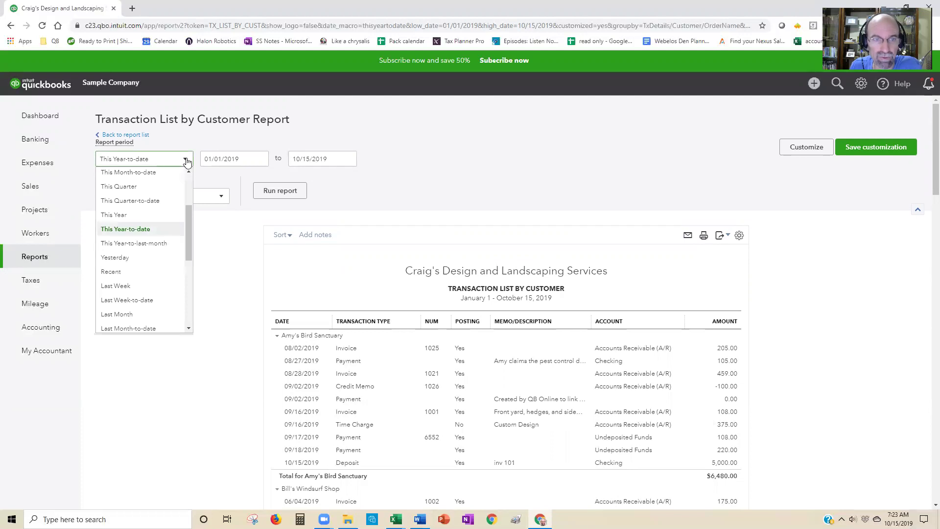
pyautogui.moveTo(187, 230); pyautogui.dragTo(188, 181)
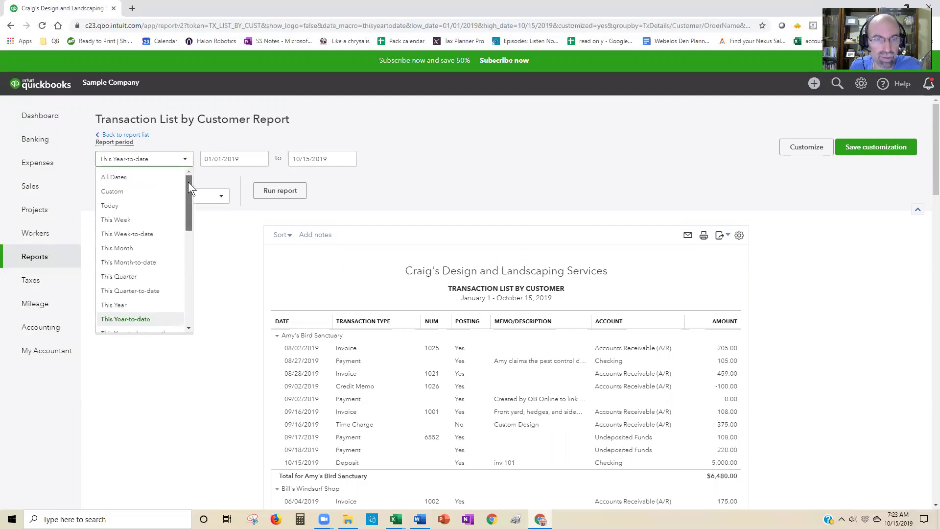
pyautogui.click(124, 180)
pyautogui.click(279, 190)
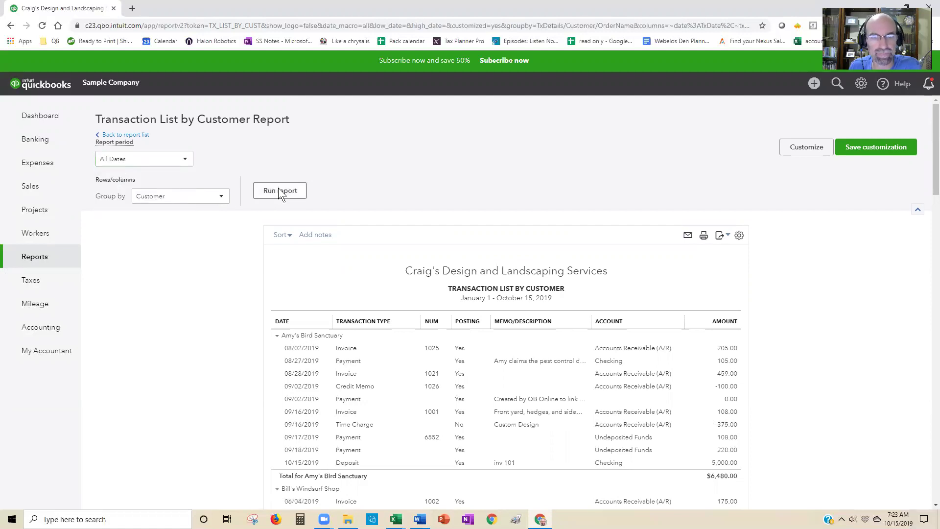
pyautogui.scroll(-3, 278, 187)
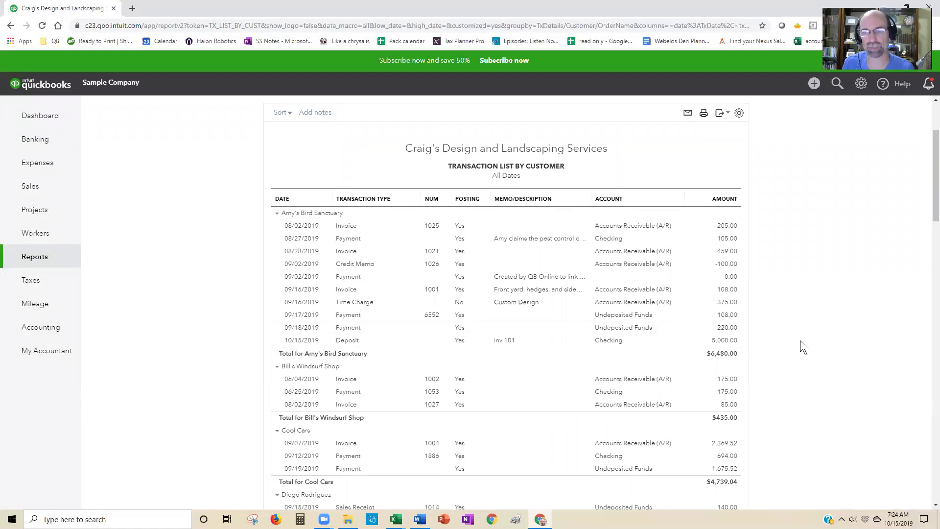
pyautogui.scroll(3, 800, 339)
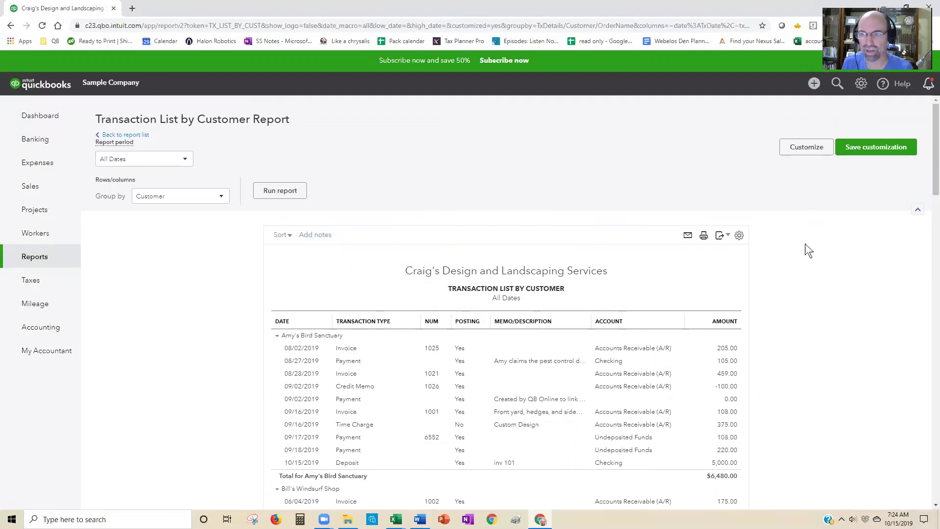
# Step: Filter the report to Amy's Bird Sanctuary, Weiskopf Consulting, Sushi by Katsuyuki and one individual customer, then rerun it
pyautogui.click(807, 146)
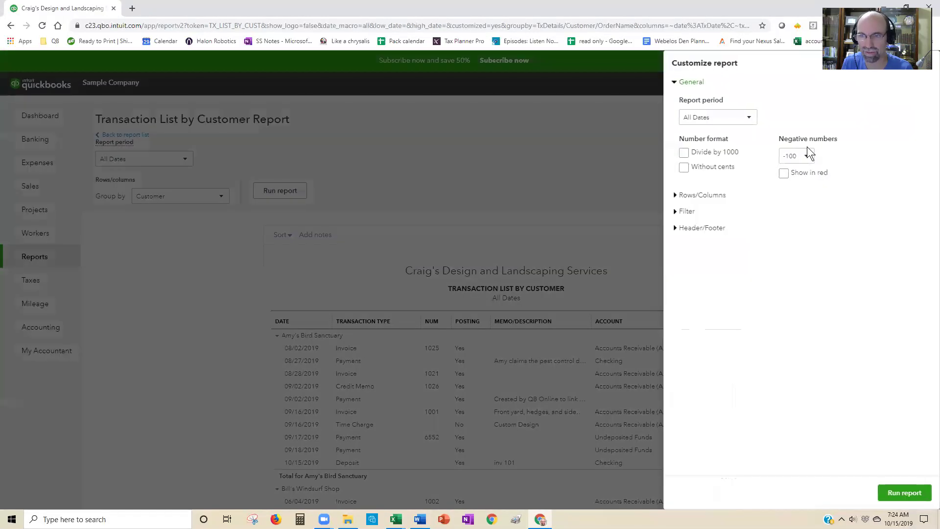
pyautogui.click(681, 215)
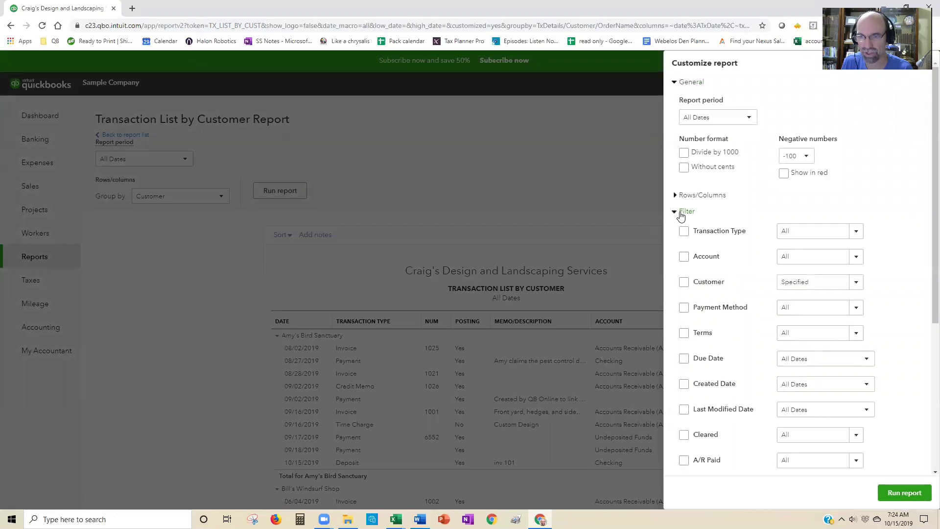
pyautogui.click(854, 282)
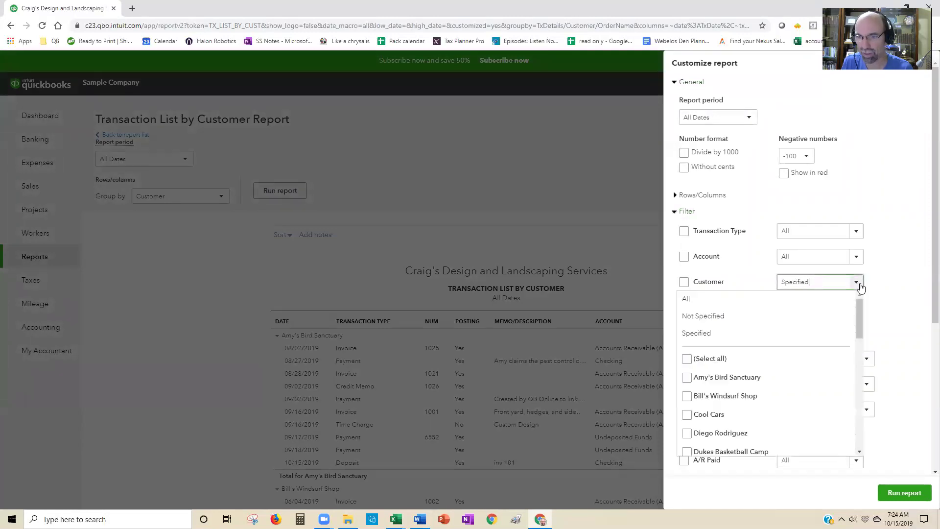
pyautogui.click(691, 377)
pyautogui.moveTo(859, 278); pyautogui.dragTo(861, 396)
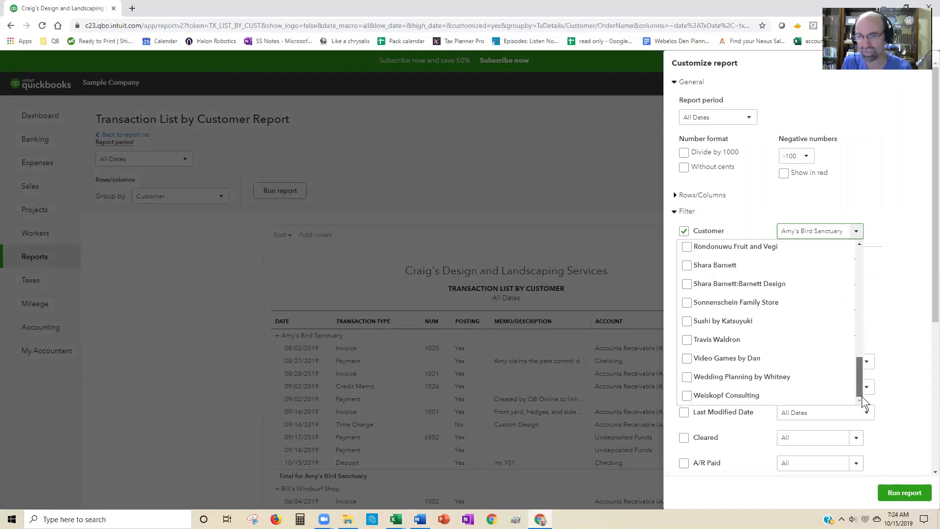
pyautogui.click(690, 394)
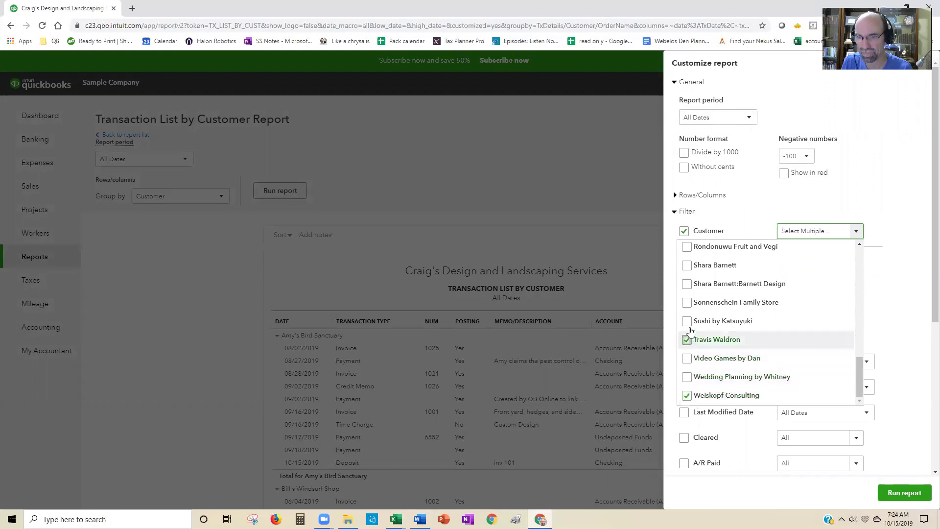
pyautogui.click(692, 341)
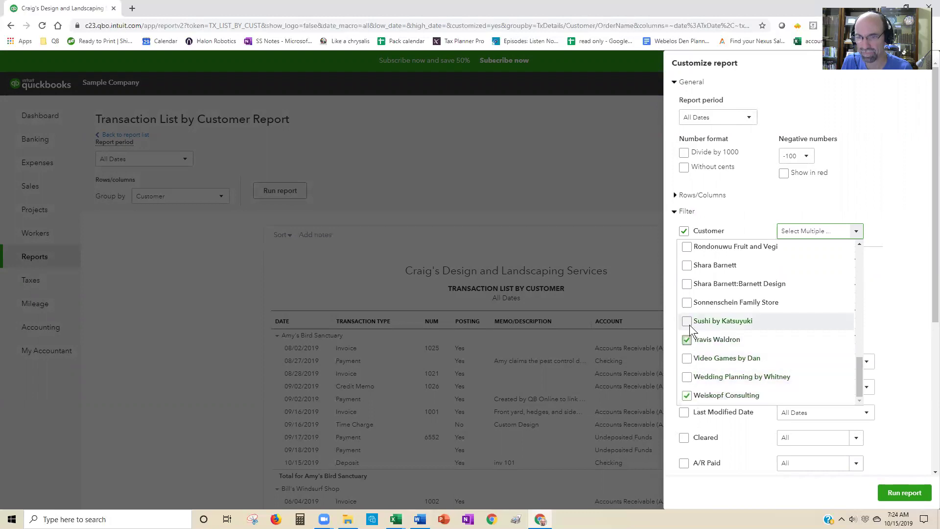
pyautogui.click(903, 494)
pyautogui.scroll(-3, 878, 392)
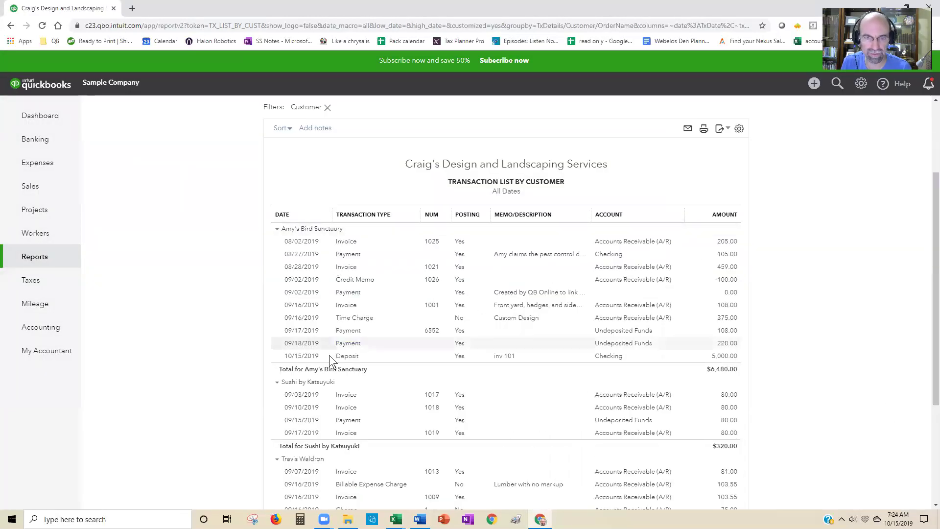
pyautogui.scroll(-1, 372, 372)
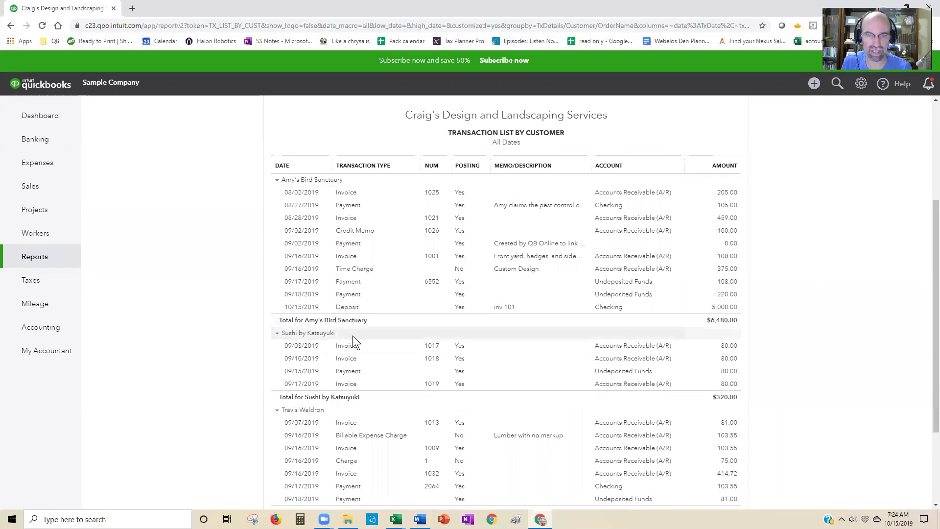
pyautogui.scroll(-1, 354, 339)
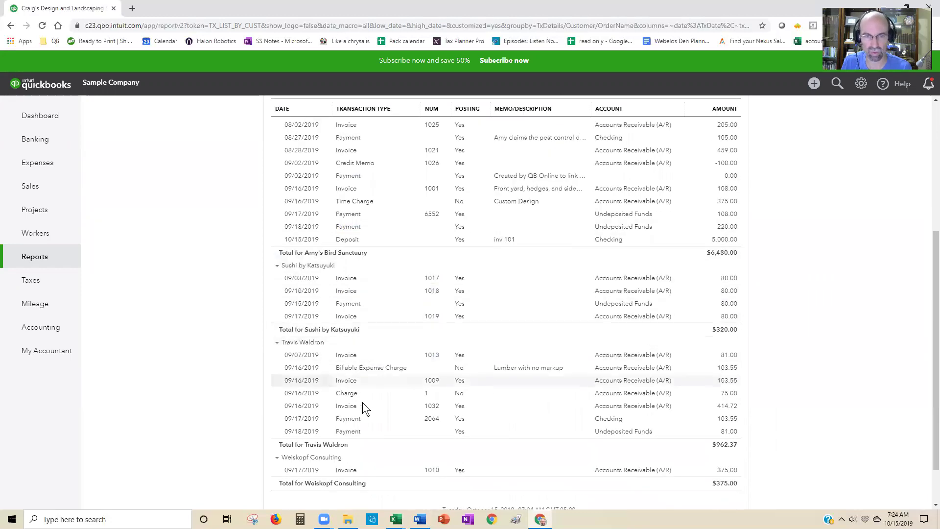
pyautogui.scroll(-1, 358, 412)
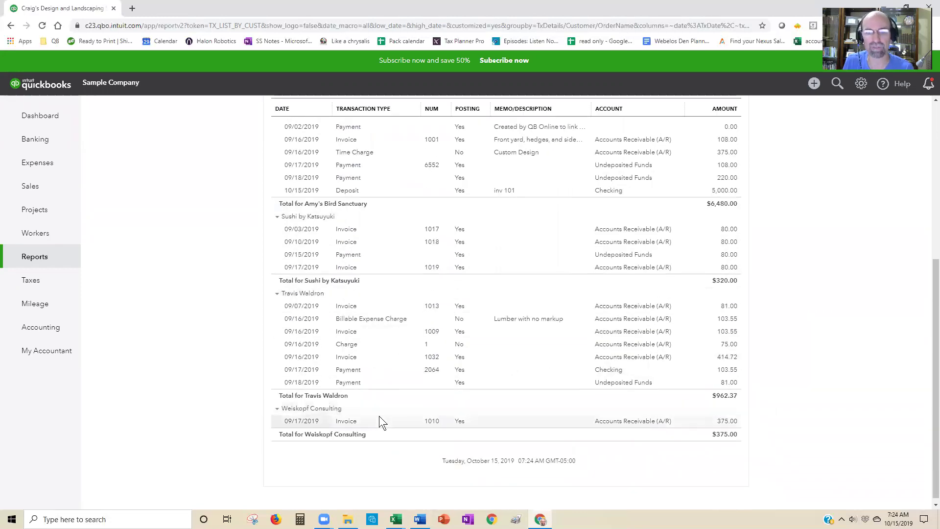
pyautogui.scroll(3, 431, 404)
pyautogui.scroll(2, 431, 404)
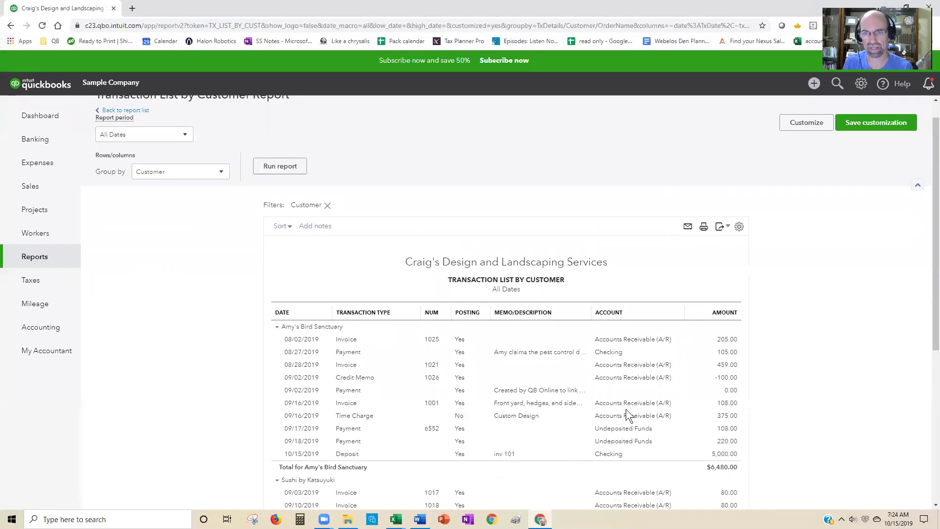
pyautogui.scroll(-1, 799, 403)
pyautogui.scroll(-1, 798, 404)
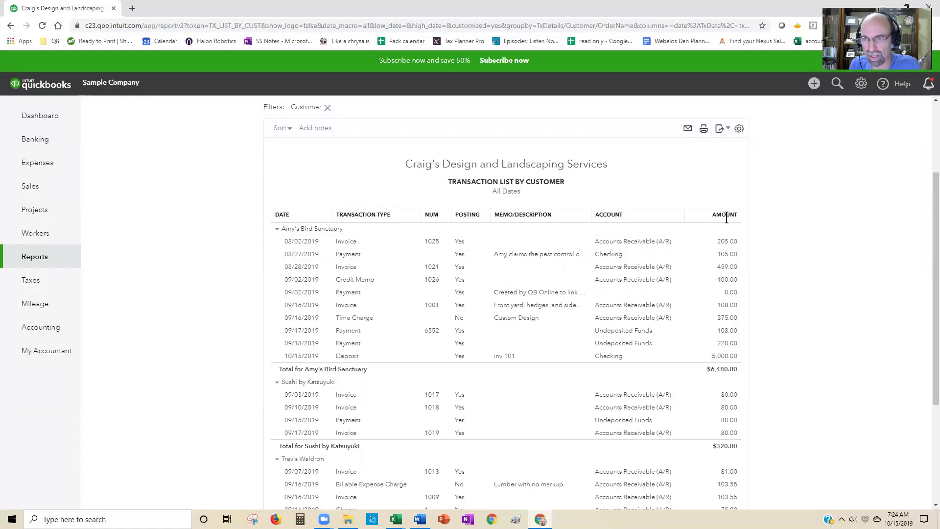
pyautogui.scroll(3, 795, 271)
# Step: In Customize, expand the full column list and uncheck the Posting column
pyautogui.click(798, 153)
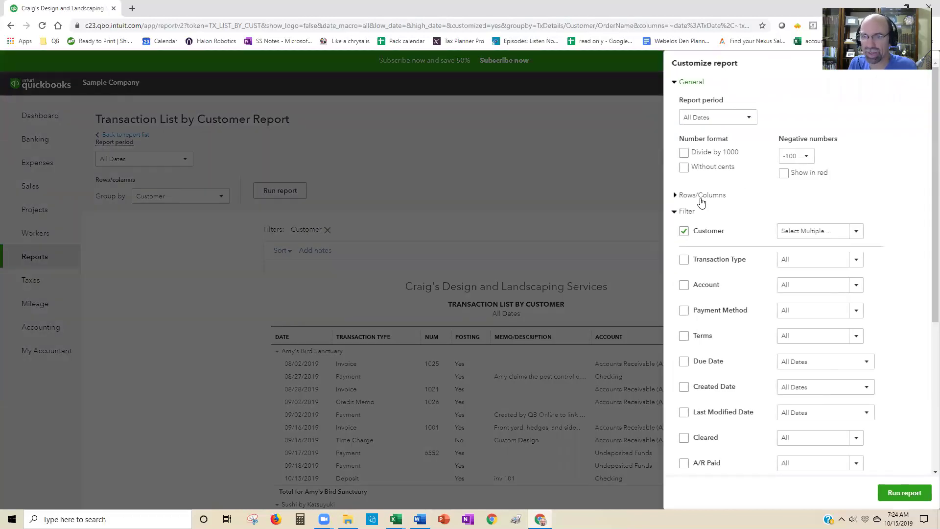
pyautogui.click(701, 195)
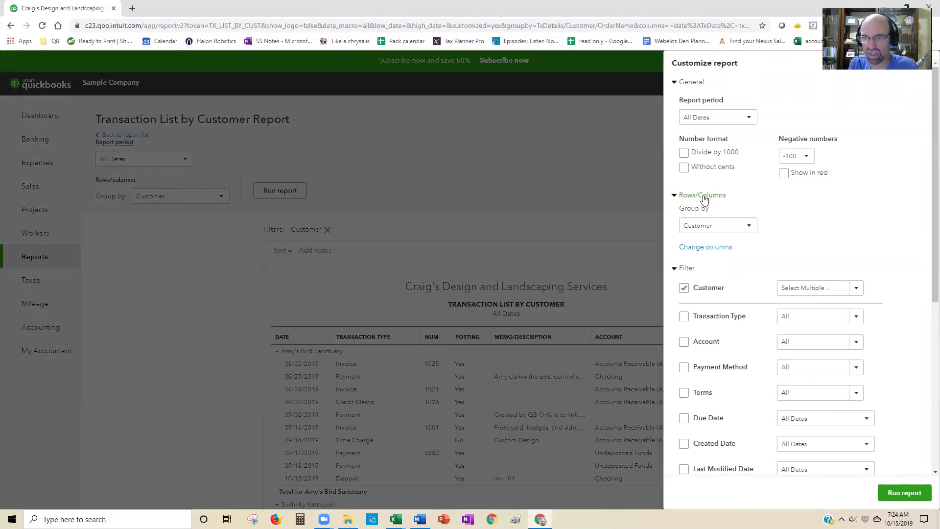
pyautogui.click(704, 248)
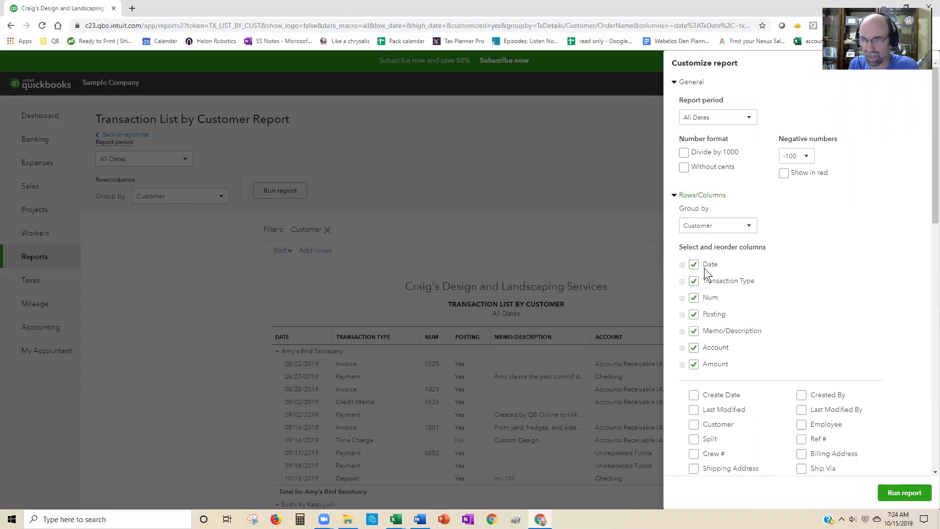
pyautogui.click(694, 315)
# Step: Add the Last Modified By and Sent columns to the report
pyautogui.scroll(-1, 783, 343)
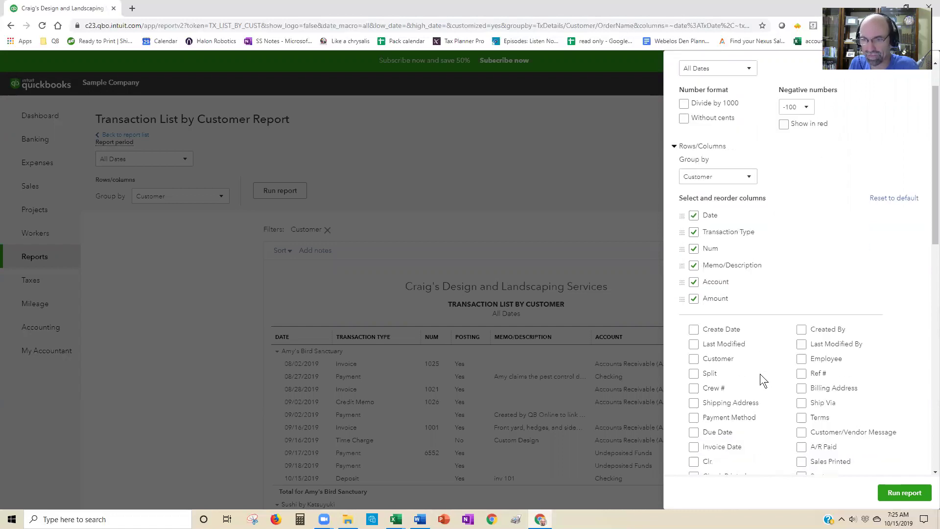
pyautogui.scroll(-3, 762, 374)
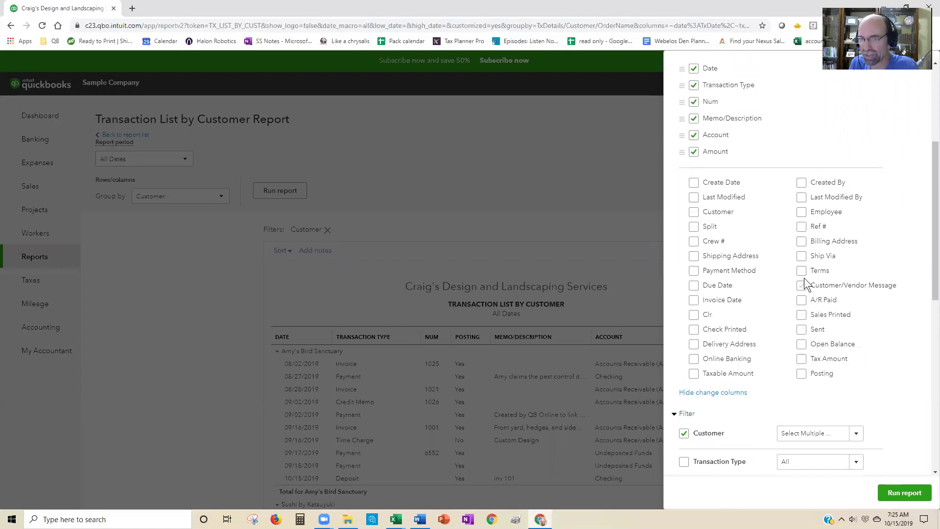
pyautogui.click(801, 198)
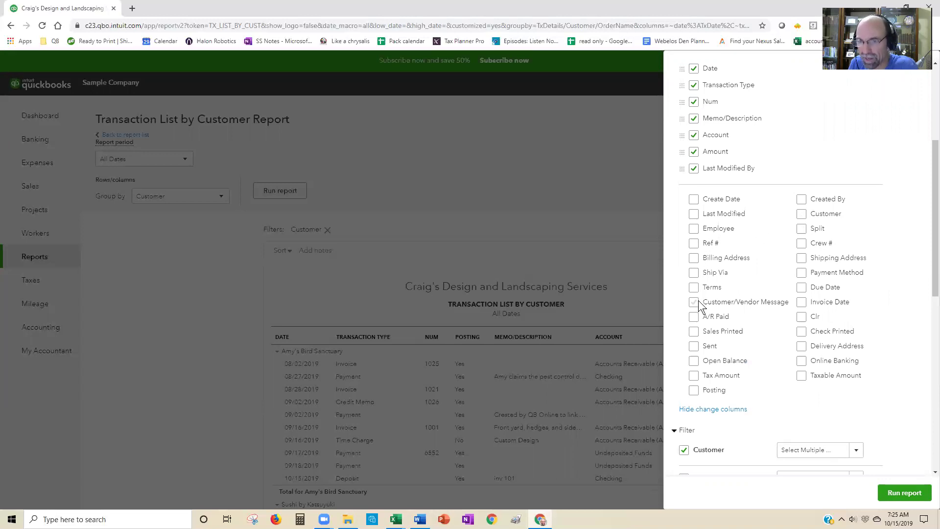
pyautogui.click(693, 346)
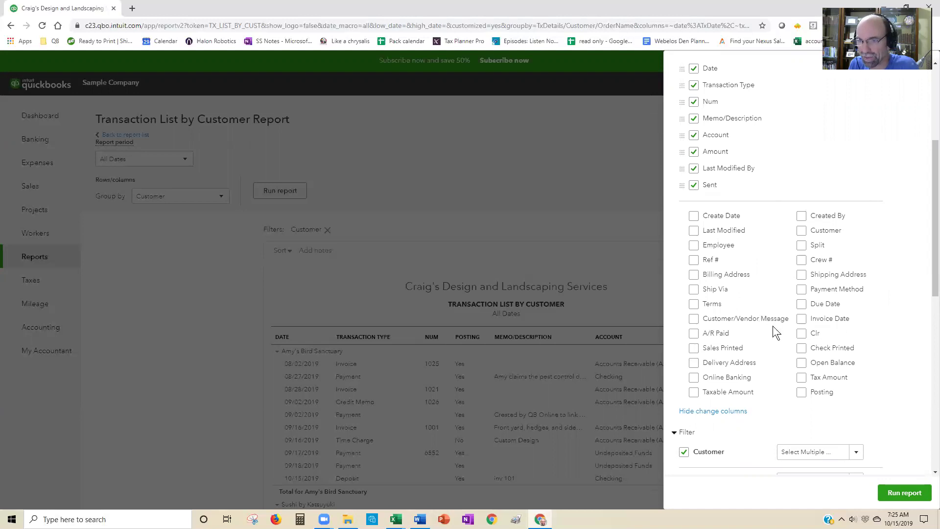
pyautogui.scroll(-3, 773, 327)
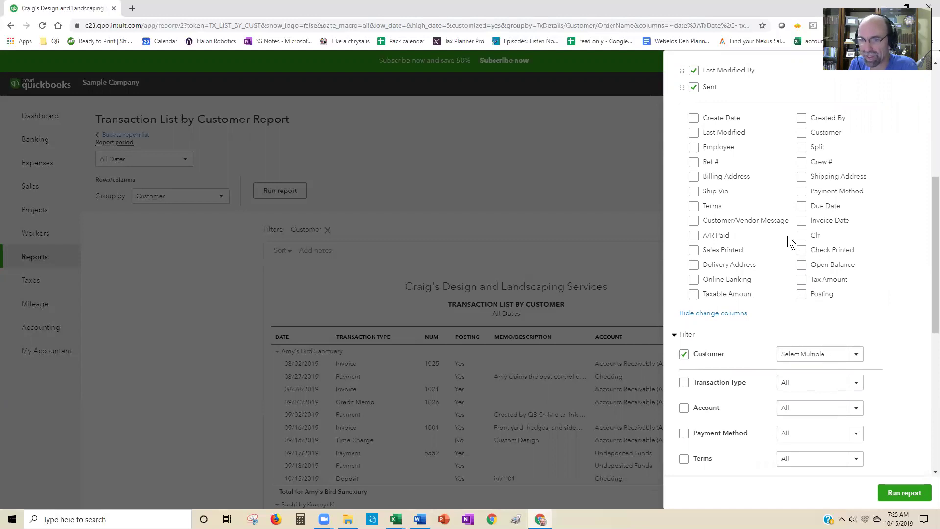
pyautogui.scroll(-2, 789, 239)
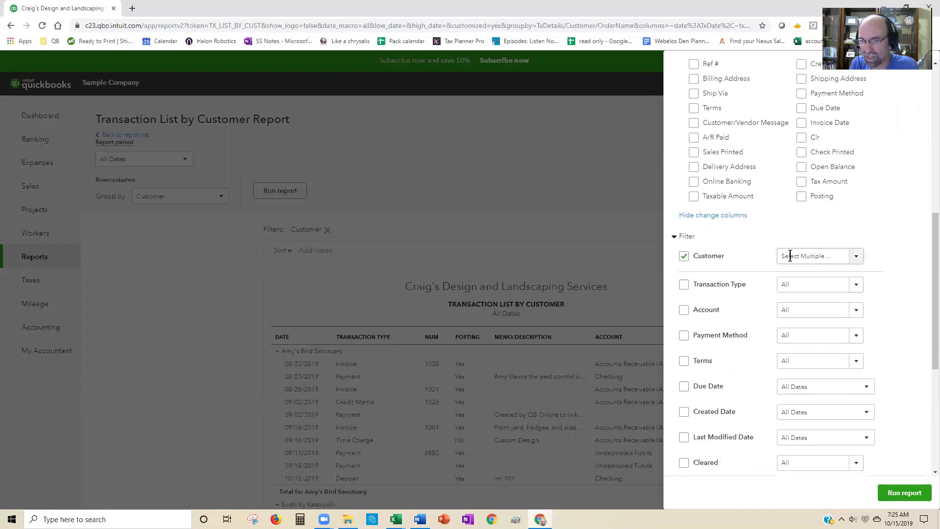
# Step: Rerun the report and review it, highlighting Amy's Bird Sanctuary's $6,480.00 total
pyautogui.click(907, 498)
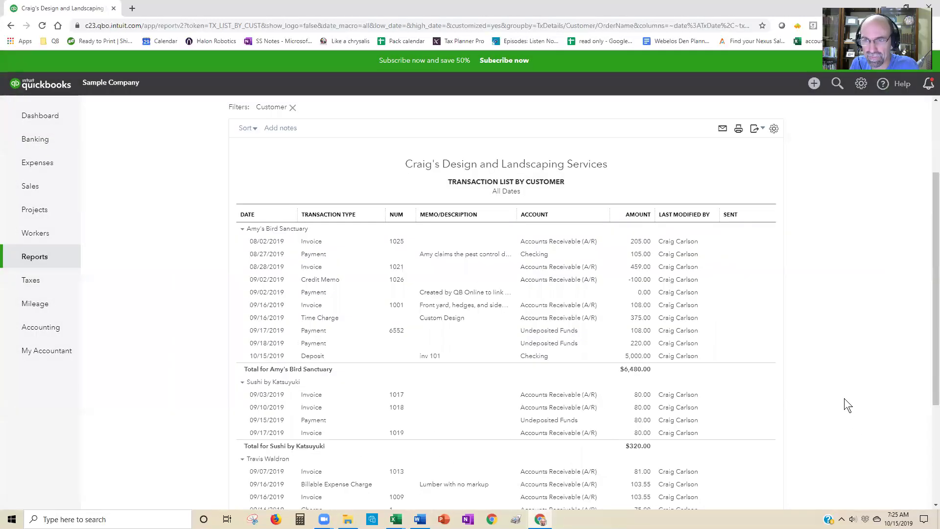
pyautogui.scroll(-3, 845, 394)
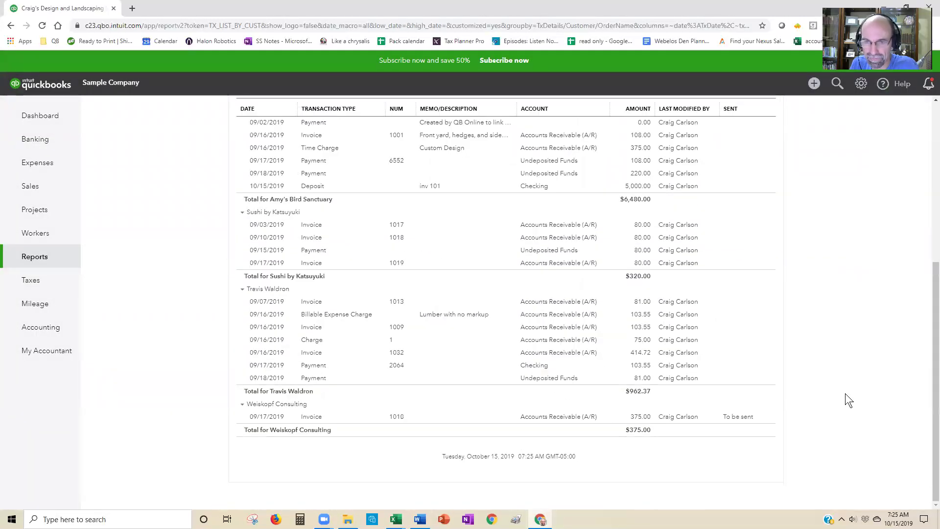
pyautogui.scroll(5, 848, 399)
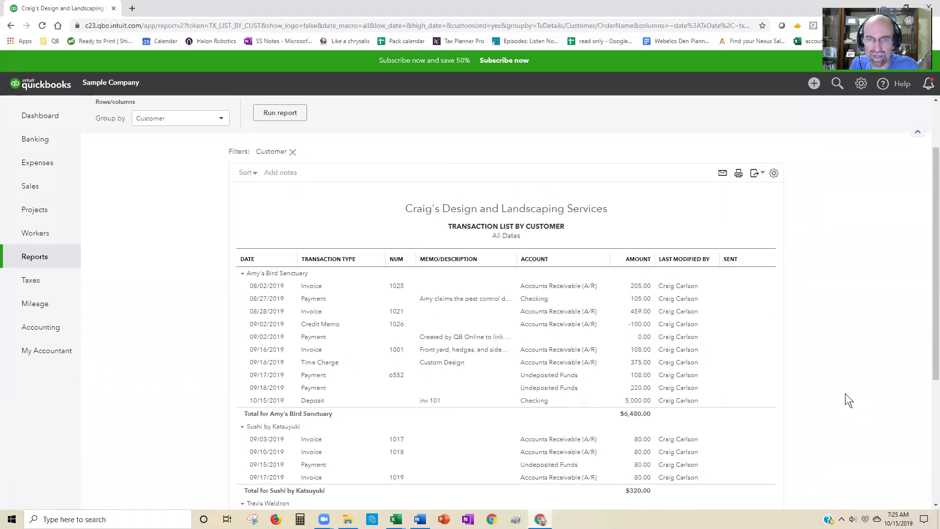
pyautogui.scroll(2, 845, 394)
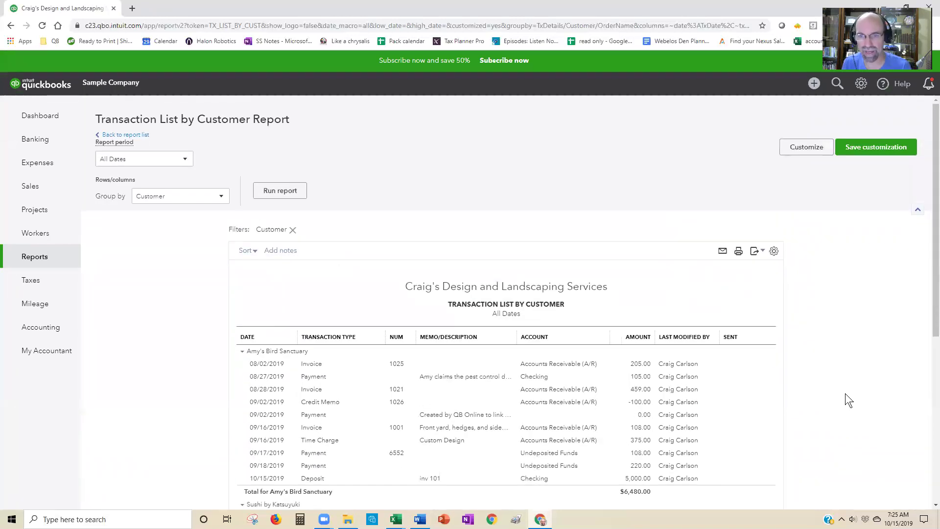
pyautogui.scroll(-2, 845, 392)
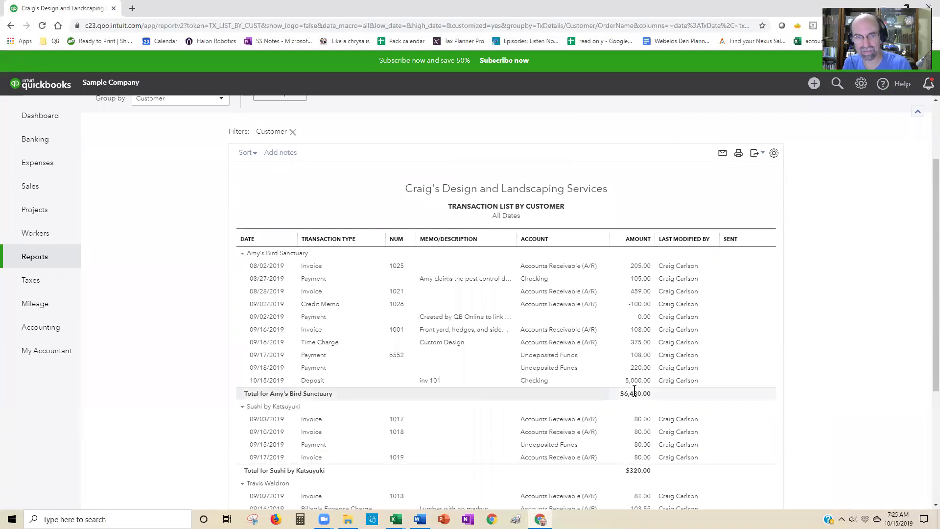
pyautogui.moveTo(624, 393)
pyautogui.mouseDown()
pyautogui.moveTo(644, 394)
pyautogui.moveTo(628, 393)
pyautogui.mouseUp()
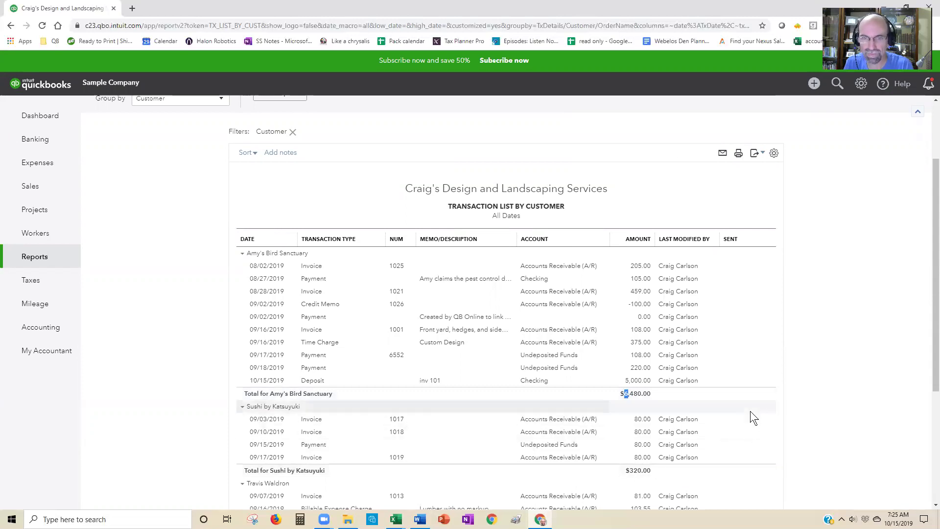
pyautogui.scroll(-4, 750, 411)
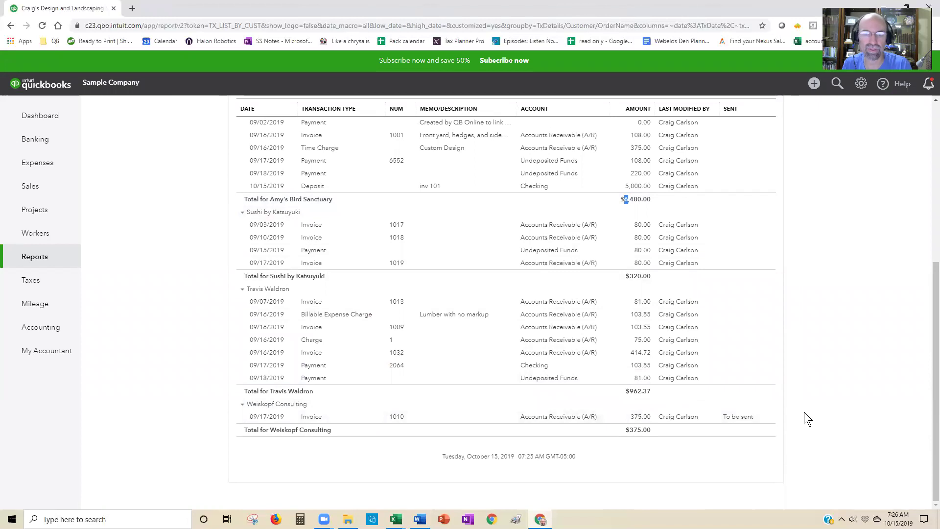
pyautogui.scroll(6, 803, 412)
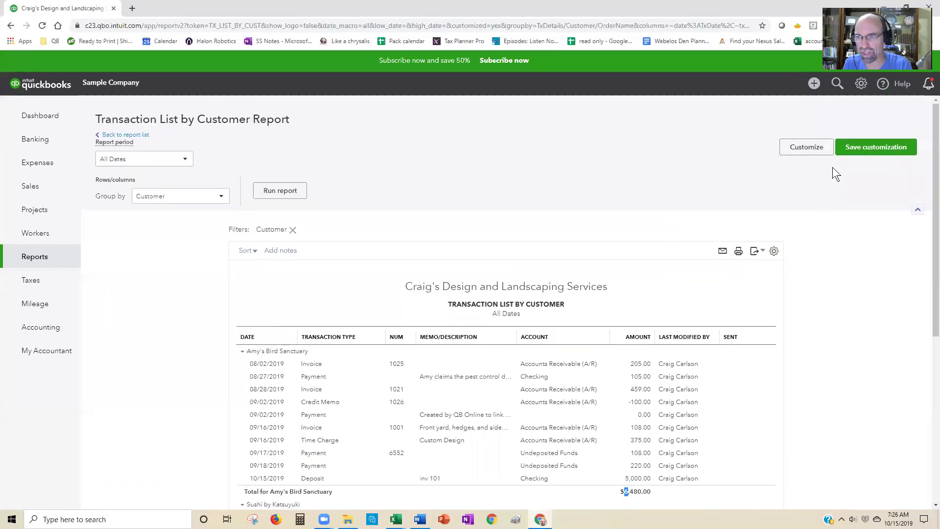
# Step: Save the customization as a custom report named 'Customer Customer Transactions'
pyautogui.click(857, 150)
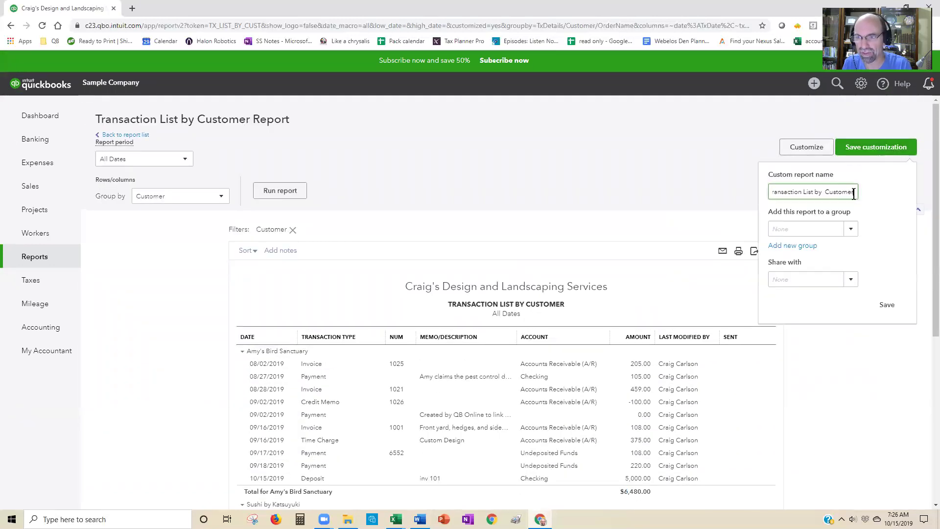
pyautogui.moveTo(853, 193); pyautogui.dragTo(751, 192)
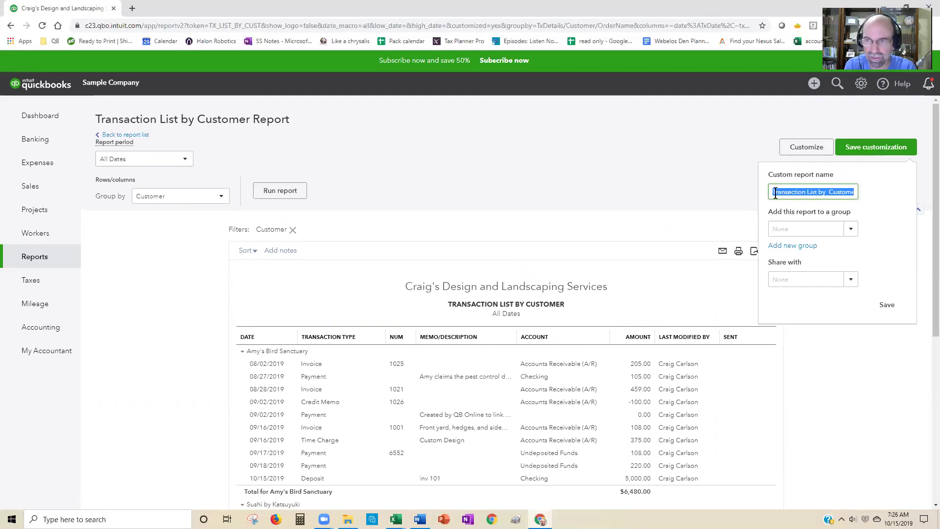
pyautogui.write('Customer ')
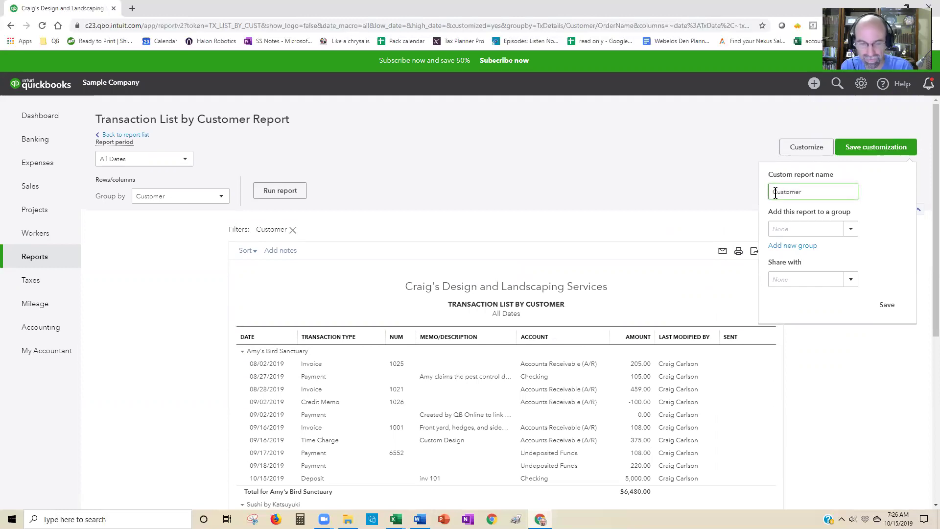
pyautogui.write('Customer')
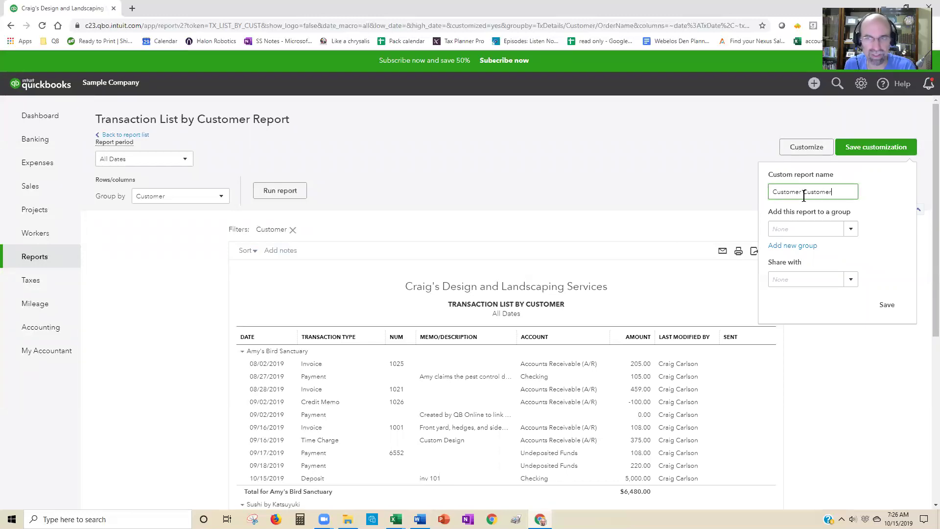
pyautogui.write('Transactions')
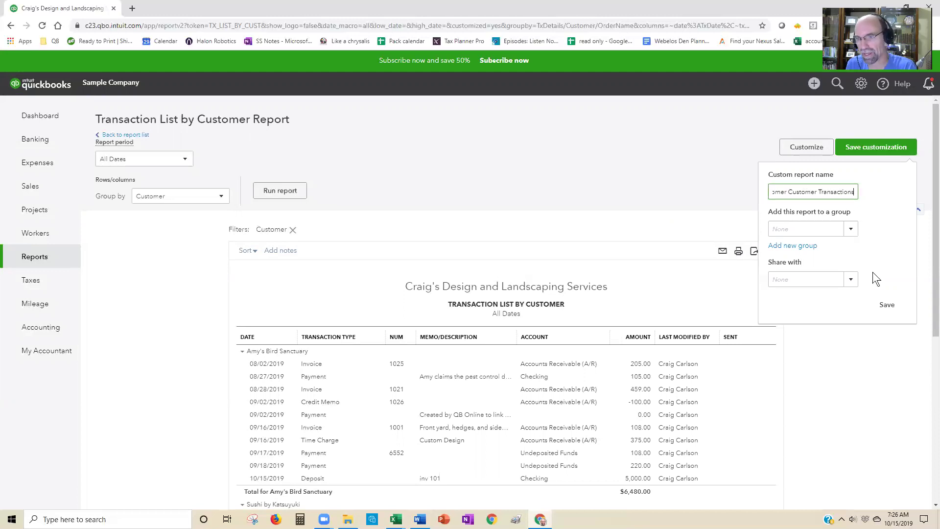
pyautogui.click(886, 304)
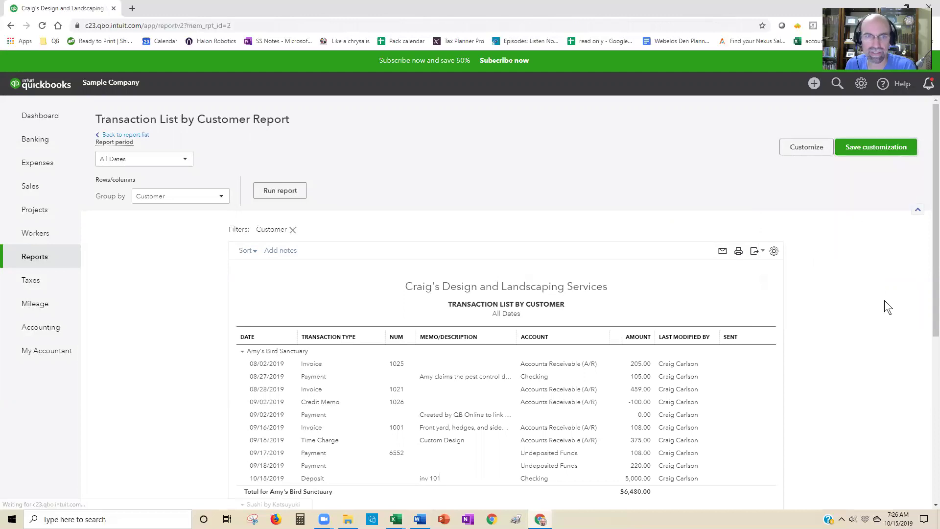
pyautogui.scroll(-2, 885, 300)
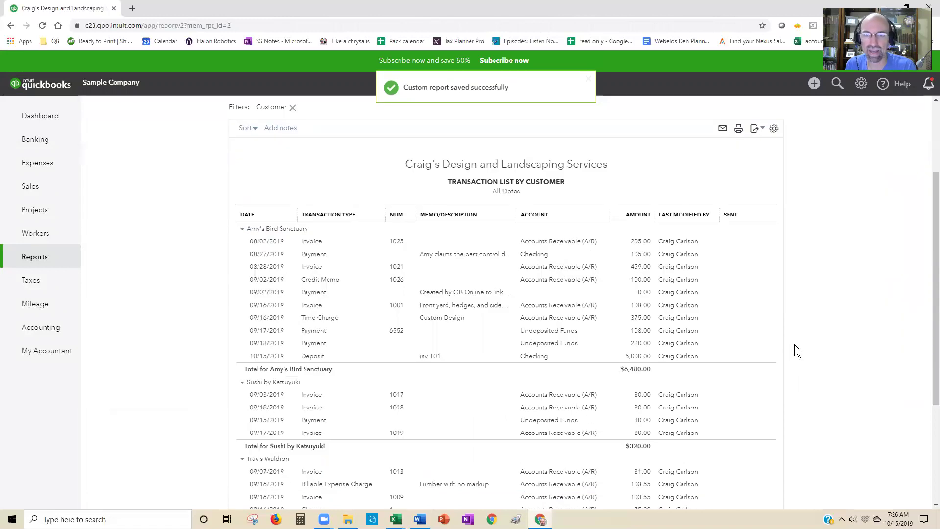
# Step: Open Customer Customer Transactions from the Custom reports tab on the Reports page
pyautogui.click(39, 256)
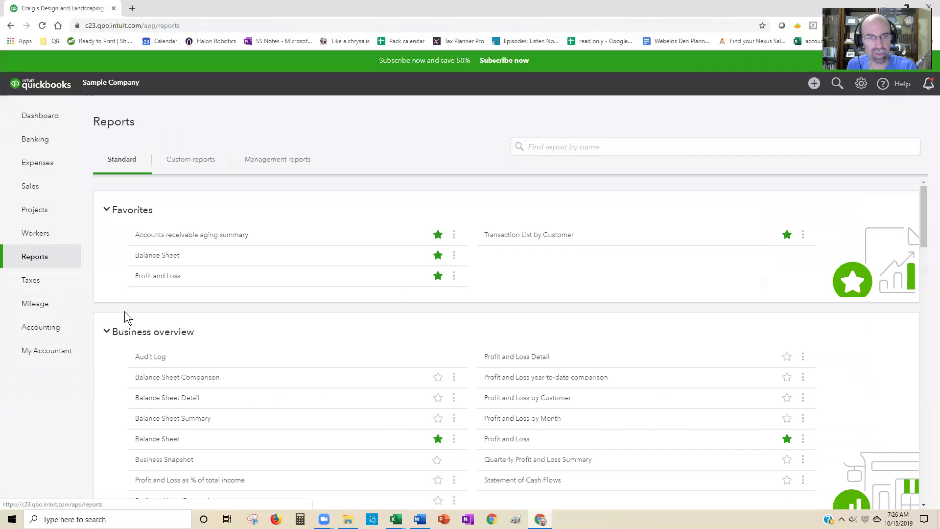
pyautogui.click(194, 165)
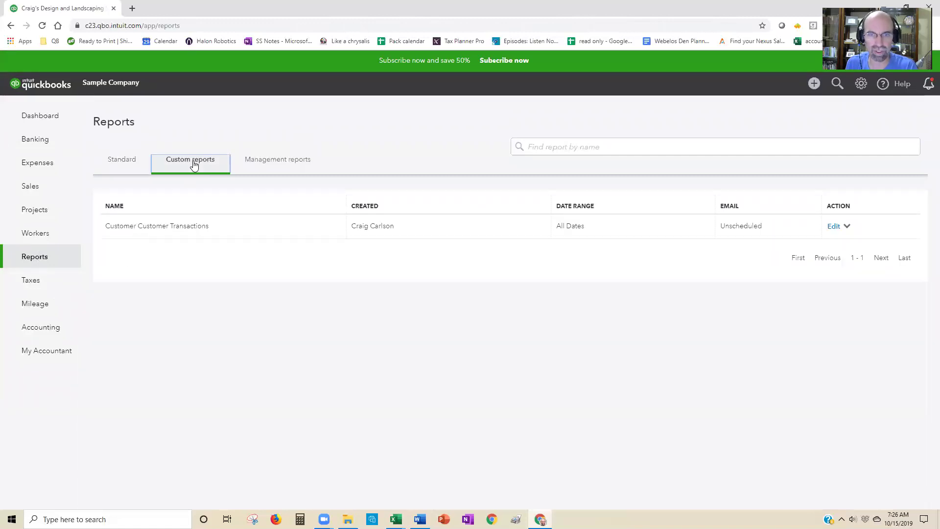
pyautogui.click(176, 228)
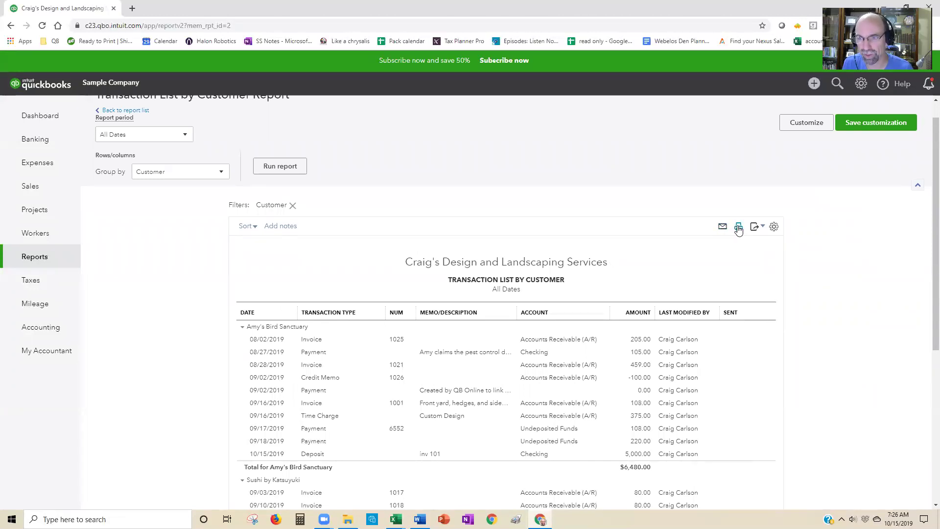
# Step: Show the report's Export options, then switch back to the Word document
pyautogui.click(757, 231)
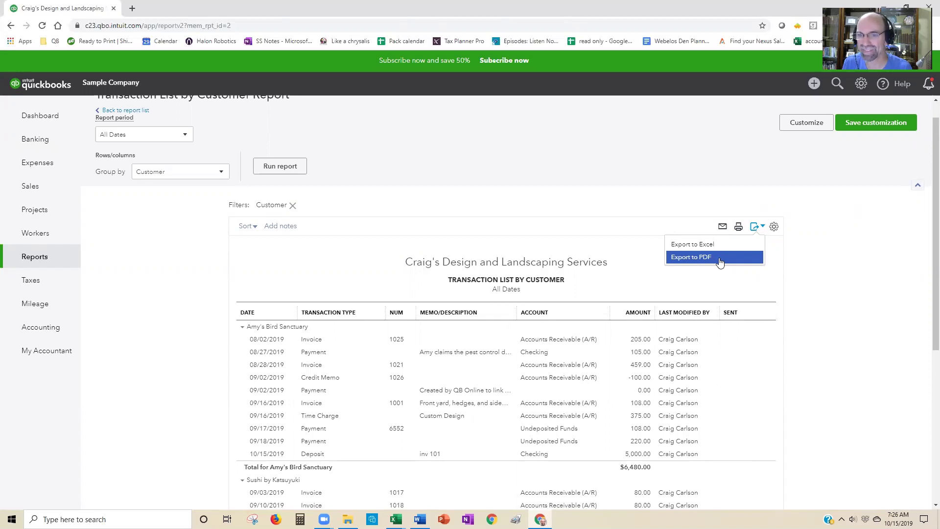
pyautogui.moveTo(419, 519)
pyautogui.click(421, 489)
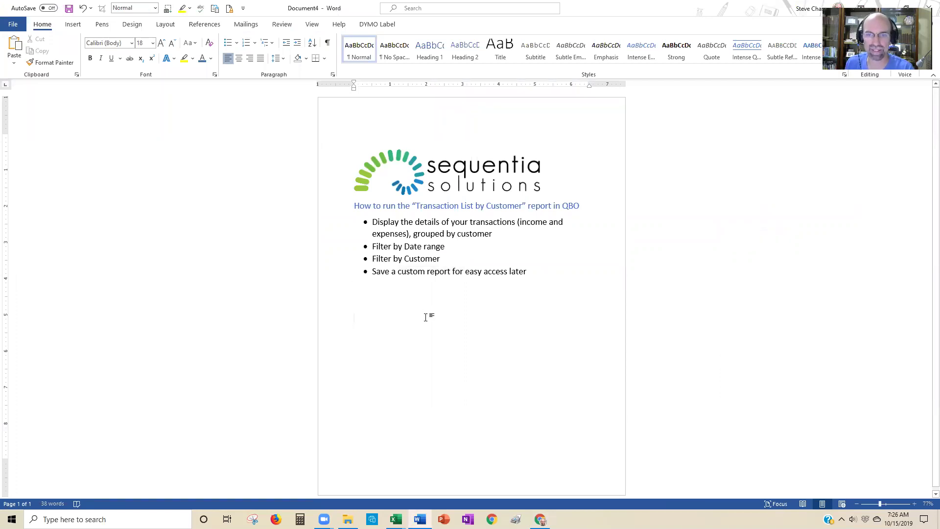
# Step: Paste the closing block with second logo, 'Have more questions?' heading and contact lines, then select the email line
pyautogui.hotkey('ctrl', 'v')
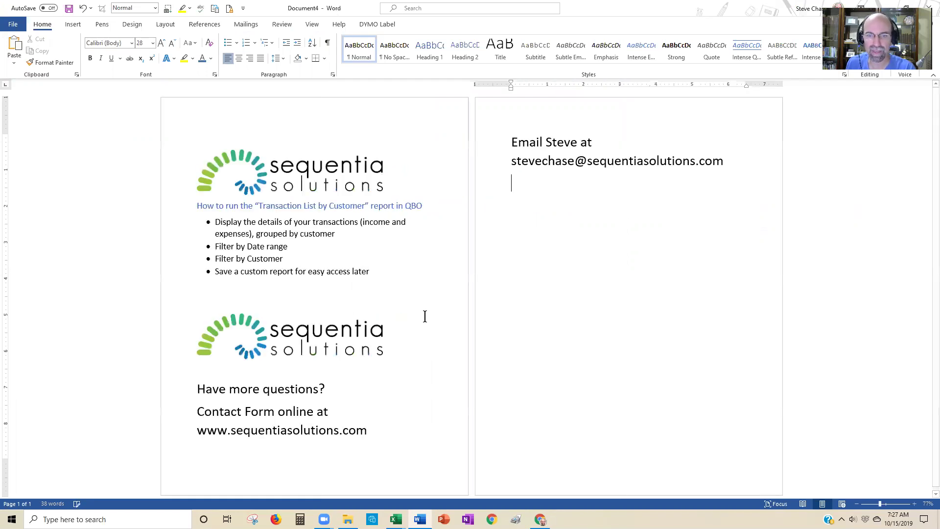
pyautogui.click(512, 142)
pyautogui.keyDown('shift'); pyautogui.click(731, 162); pyautogui.keyUp('shift')
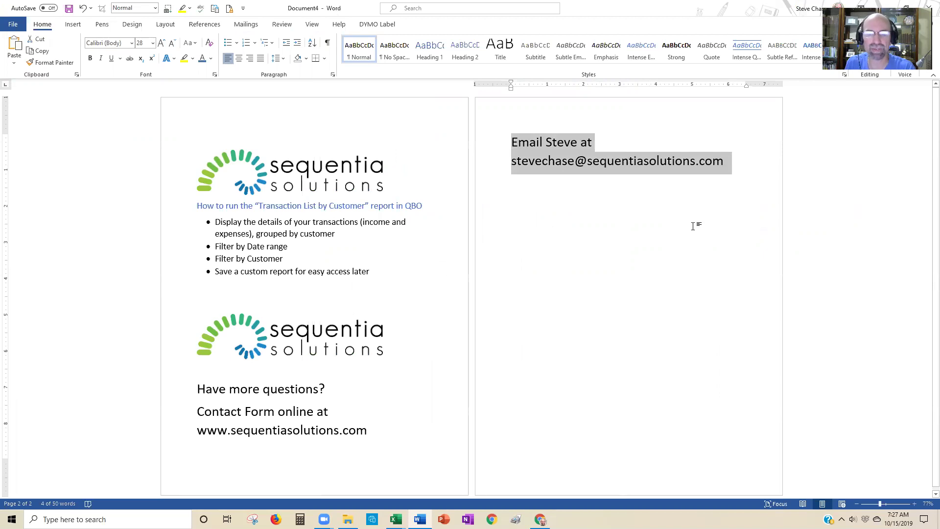